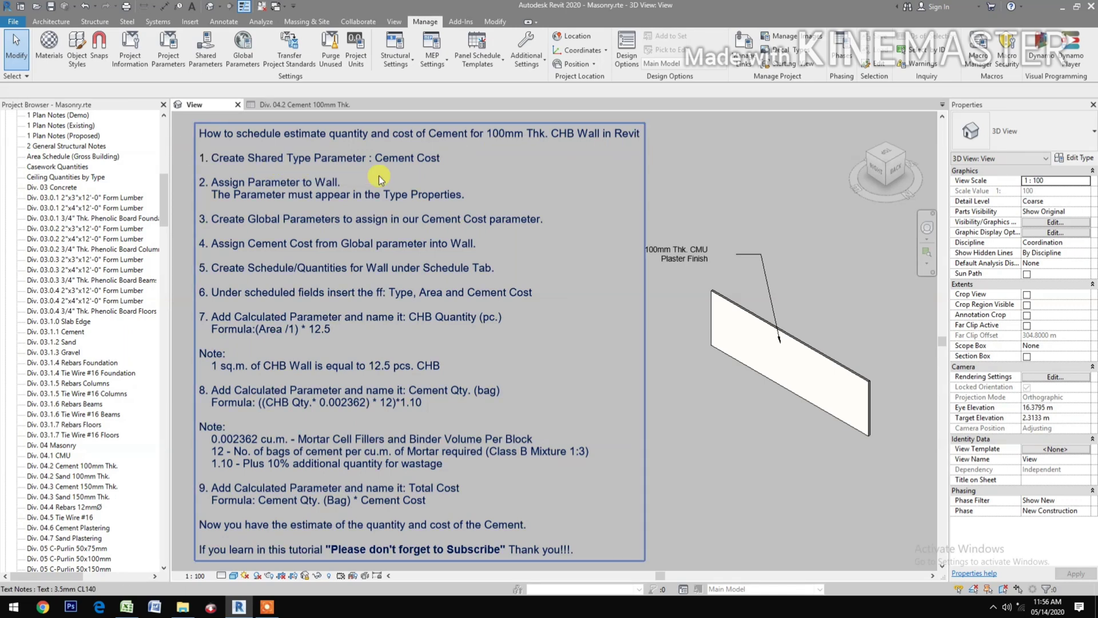
Create a shared parameter named Cement Cost of type Currency in the Tutorial parameter group
{"action": "left_click", "coordinate": [205, 59]}
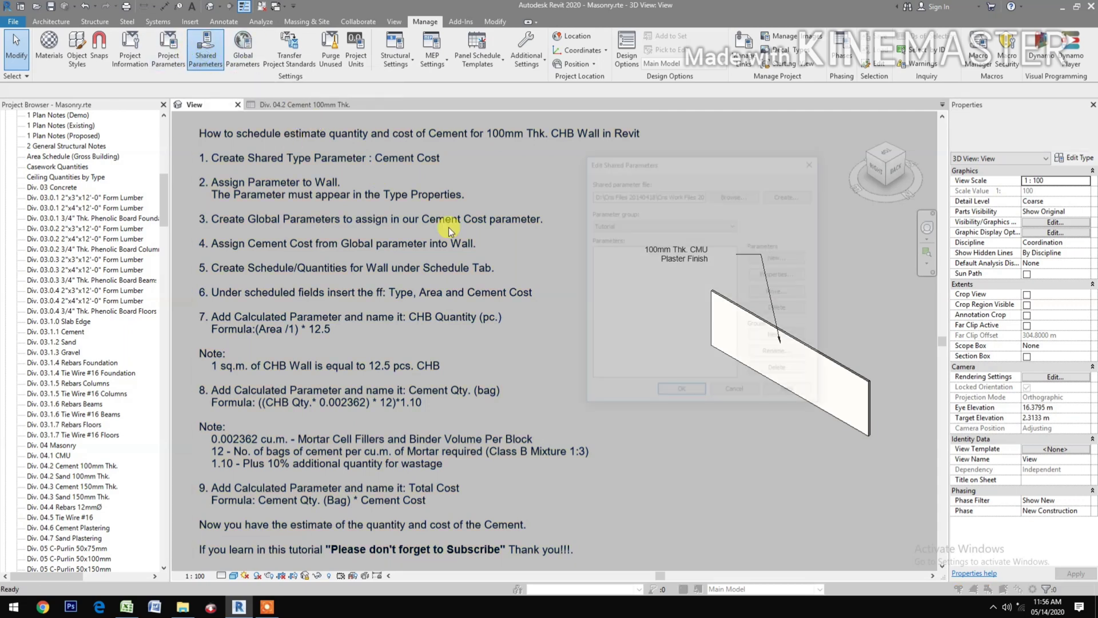
{"action": "left_click", "coordinate": [767, 260]}
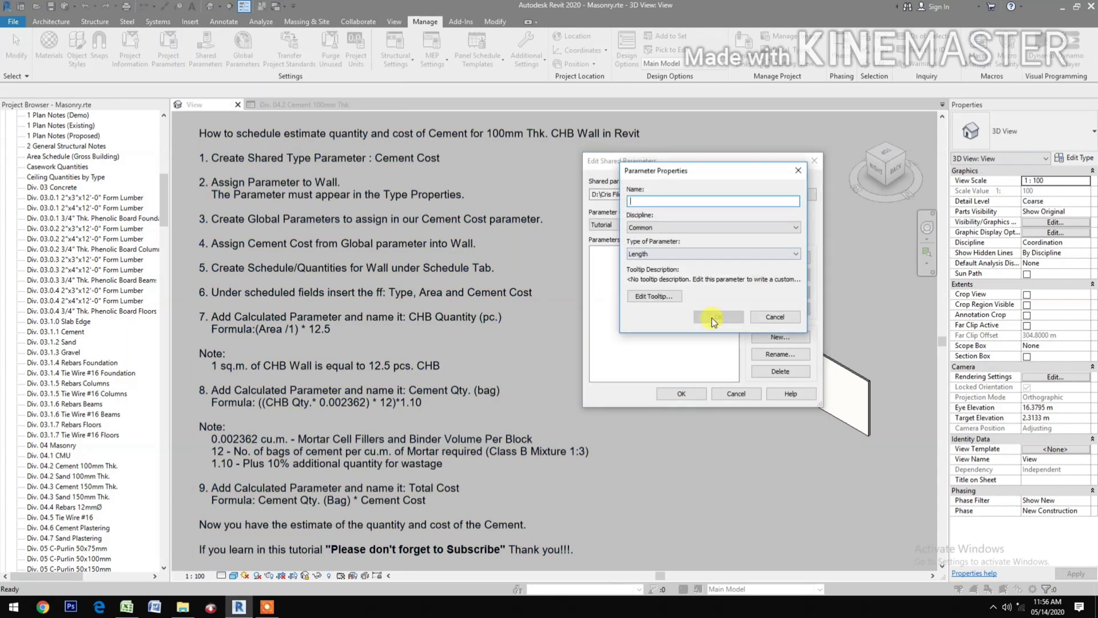
{"action": "type", "text": "Cement Cost"}
{"action": "left_click", "coordinate": [674, 253]}
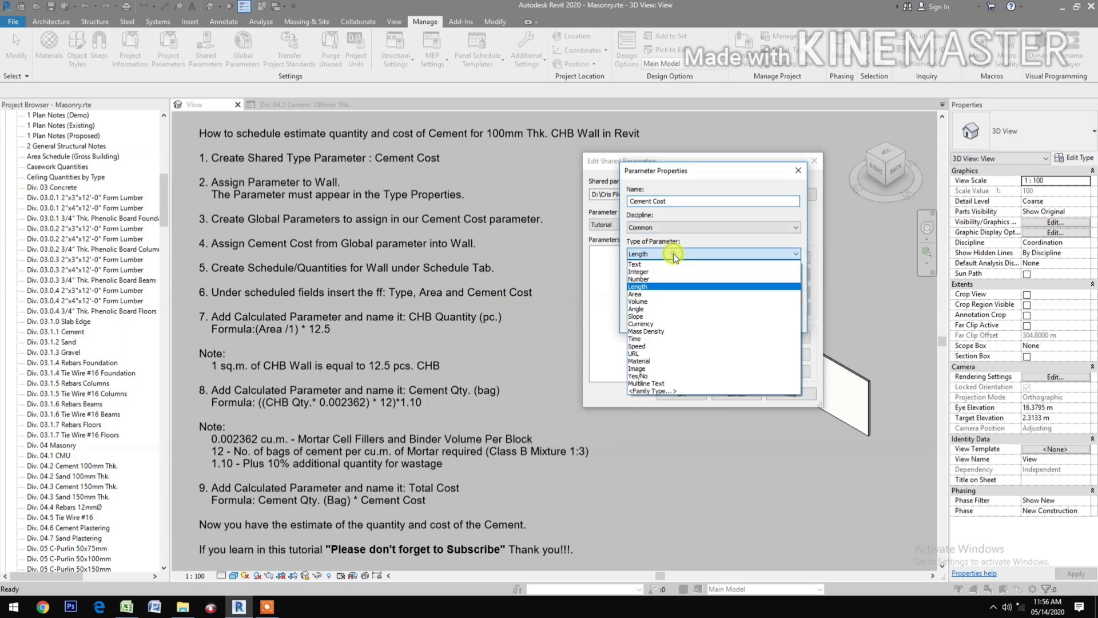
{"action": "left_click", "coordinate": [669, 325]}
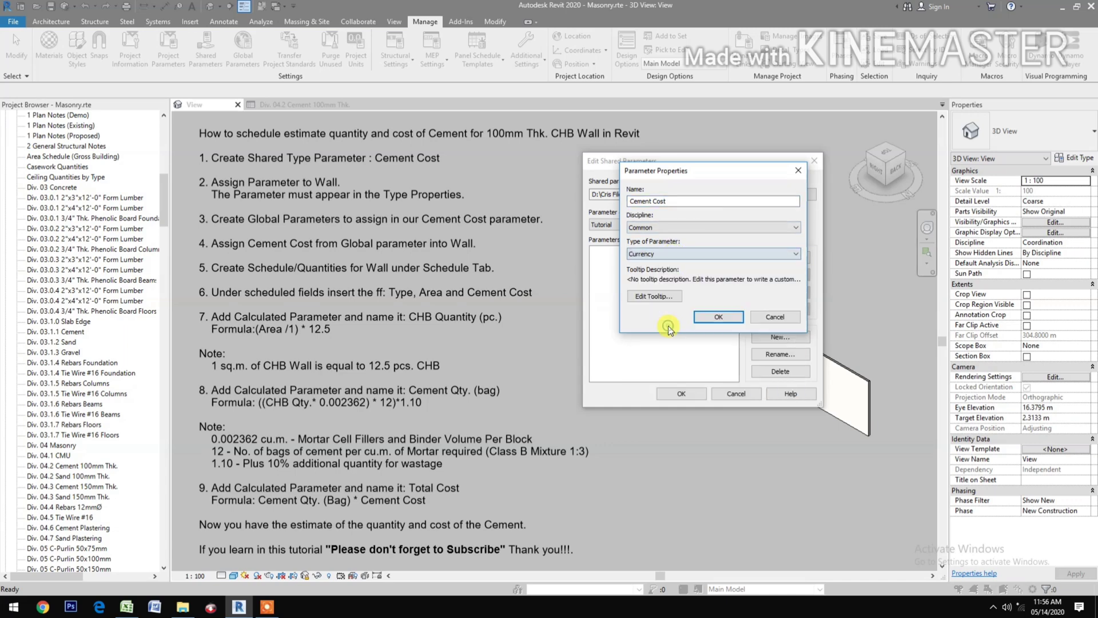
{"action": "left_click", "coordinate": [721, 320]}
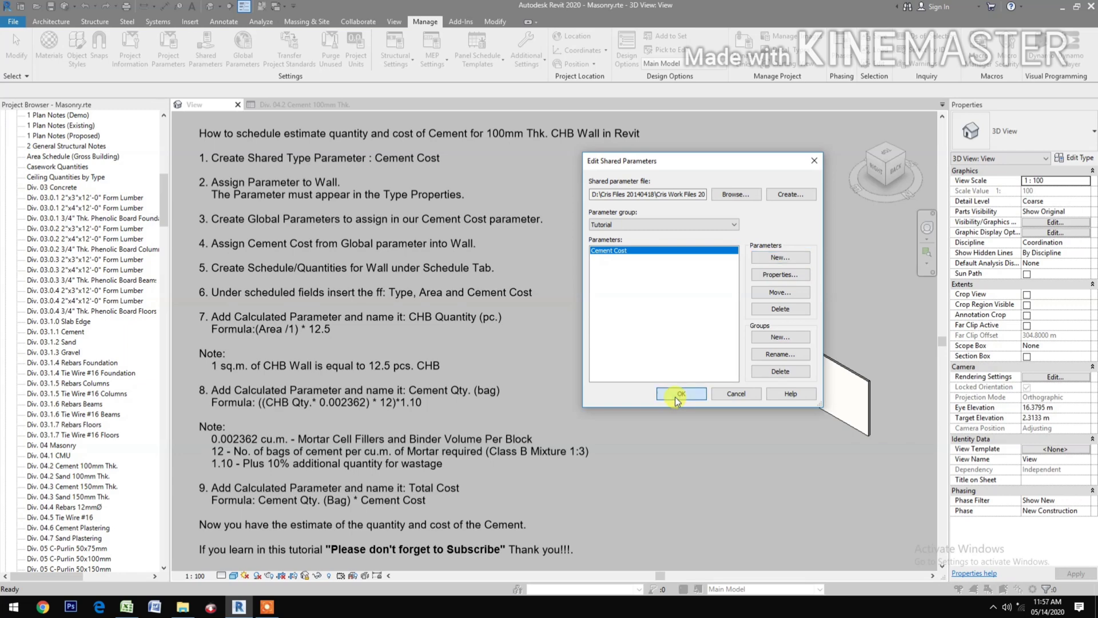
{"action": "left_click", "coordinate": [679, 394]}
{"action": "left_click", "coordinate": [308, 179]}
{"action": "key", "text": "Escape"}
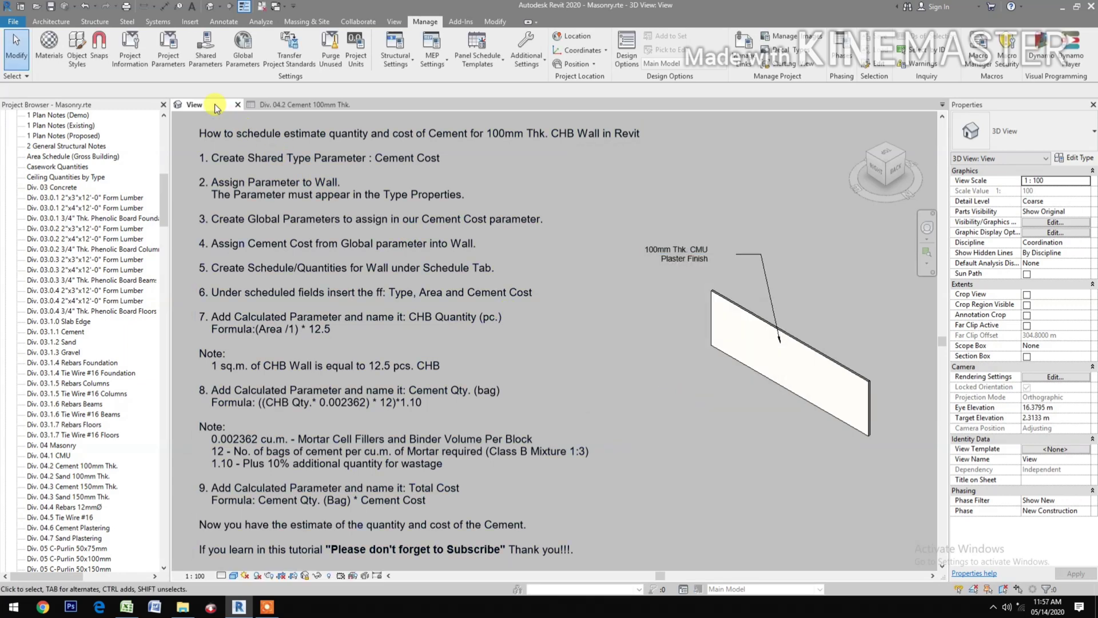
Add a new project parameter based on the shared Cement Cost parameter from the Tutorial group
{"action": "left_click", "coordinate": [168, 51]}
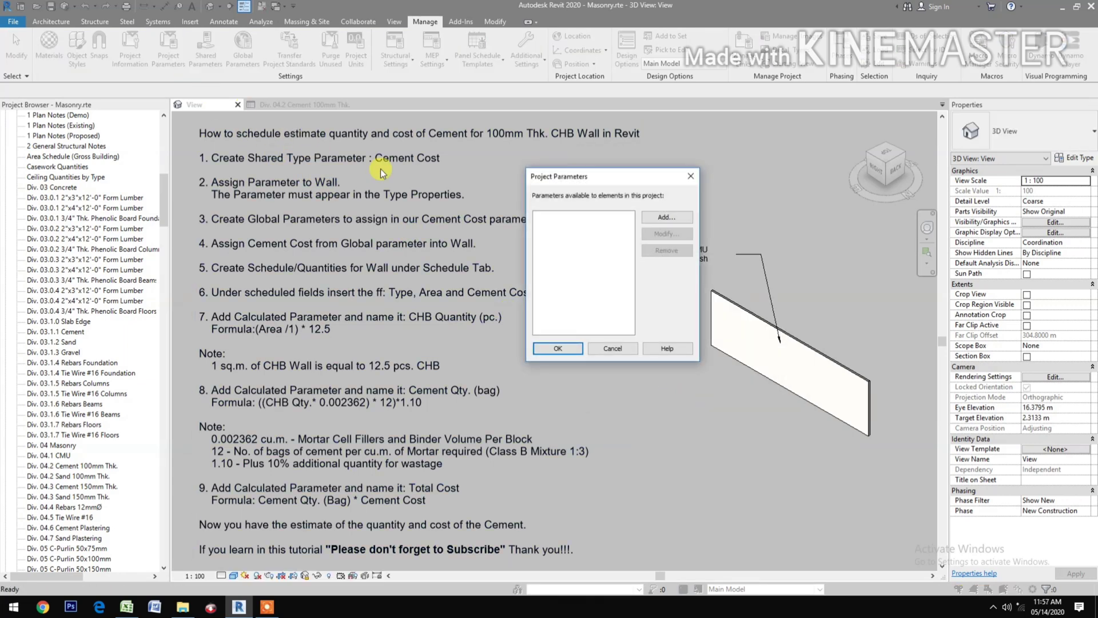
{"action": "left_click", "coordinate": [666, 218]}
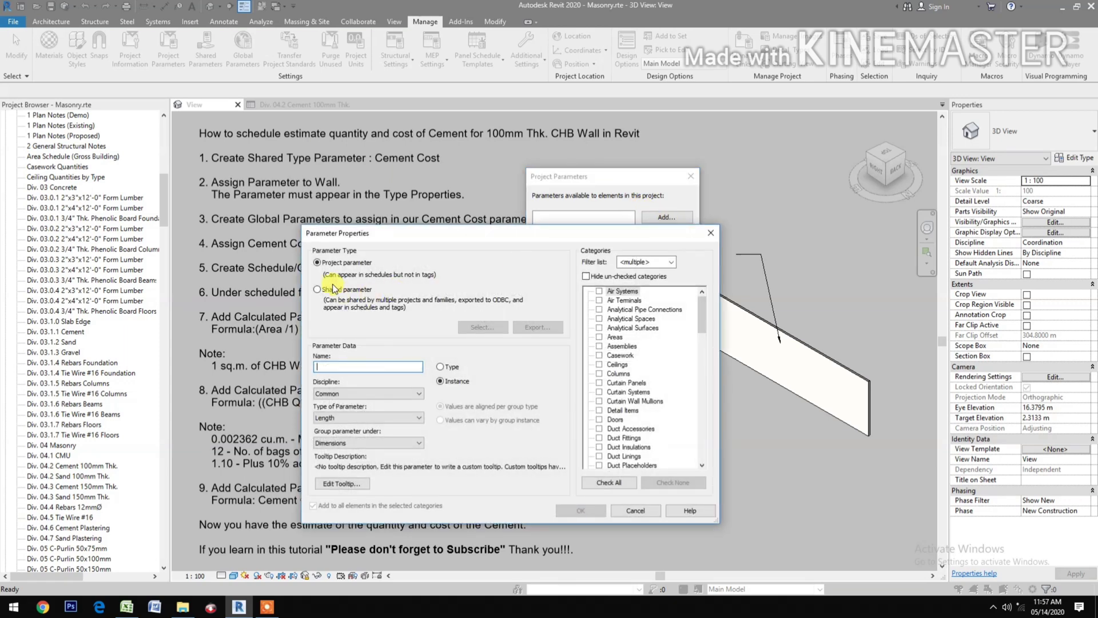
{"action": "left_click", "coordinate": [319, 290]}
{"action": "left_click", "coordinate": [482, 327]}
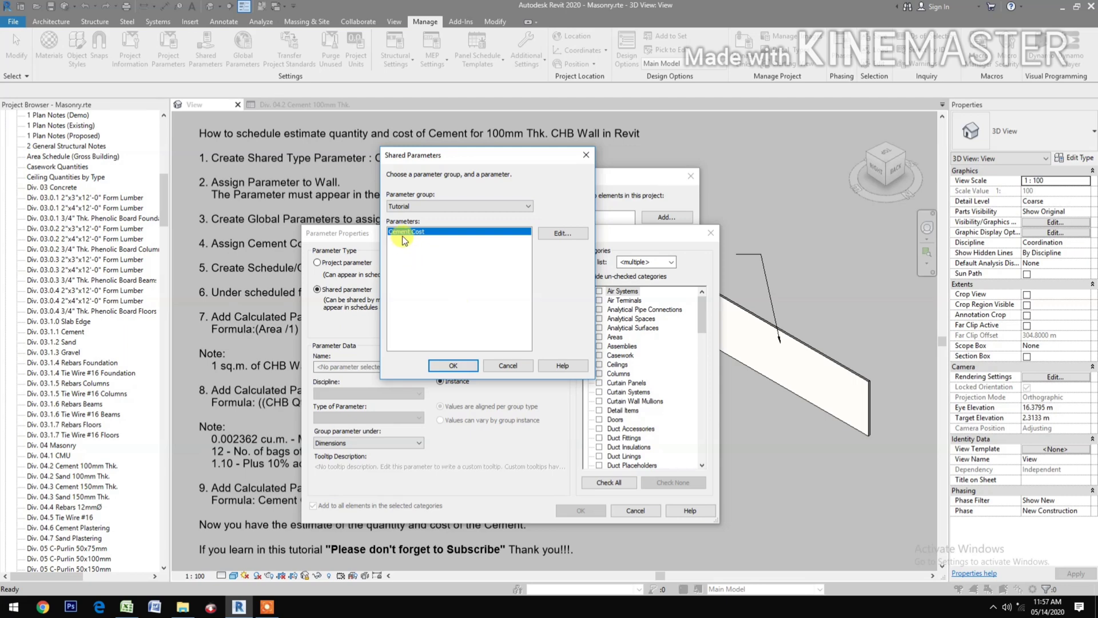
{"action": "left_click", "coordinate": [453, 365]}
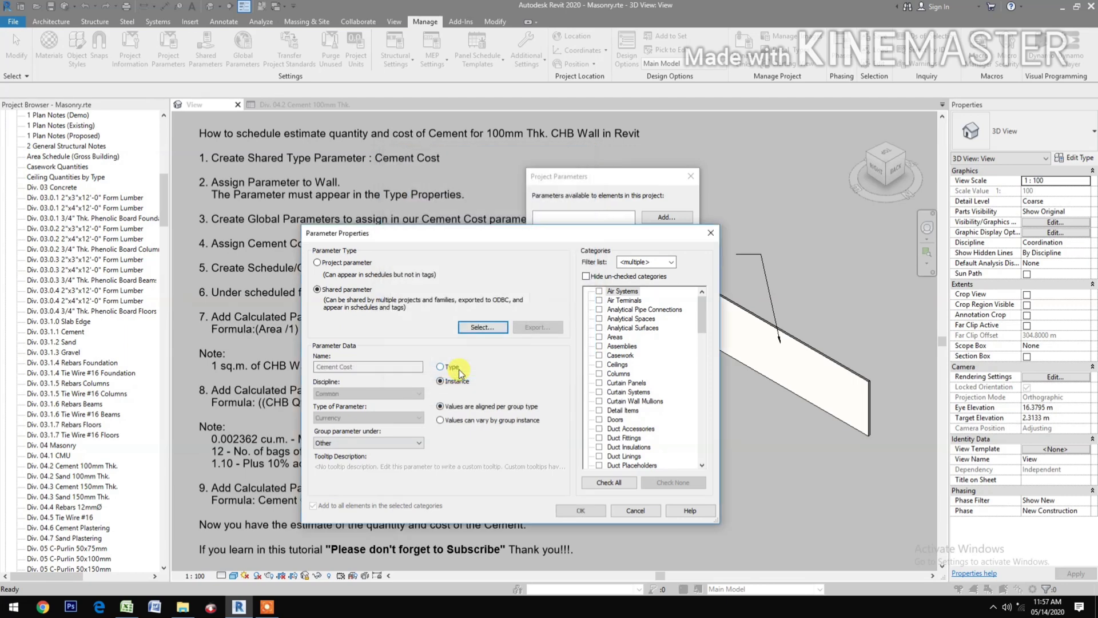
Make Cement Cost a type parameter grouped under Identity Data and assign it to the Walls category
{"action": "left_click", "coordinate": [440, 366]}
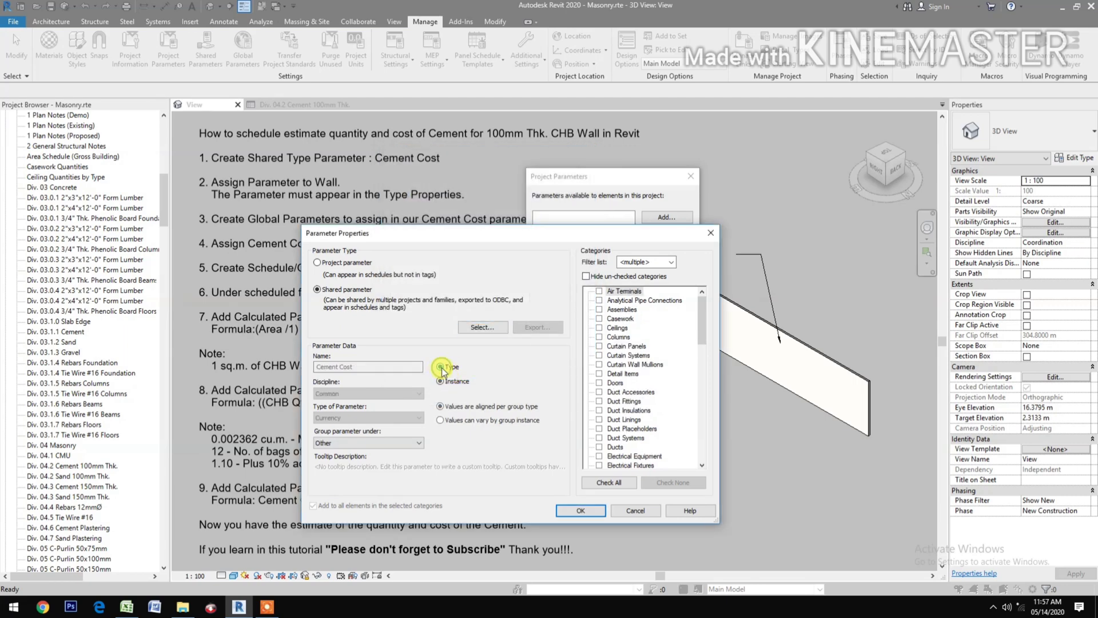
{"action": "left_click", "coordinate": [356, 444]}
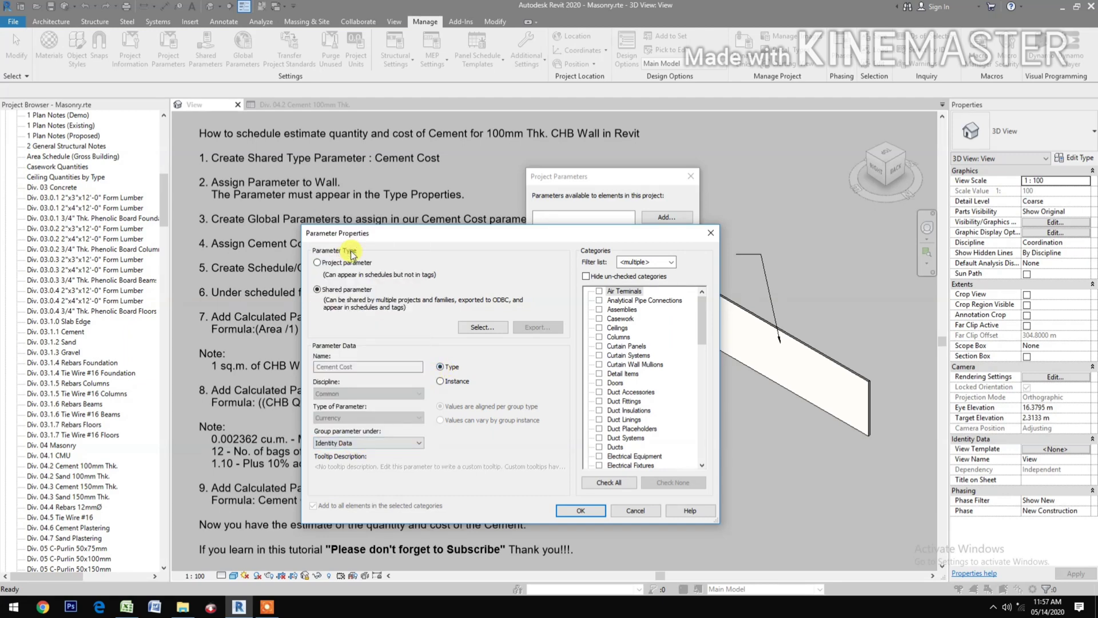
{"action": "left_click", "coordinate": [351, 247]}
{"action": "left_click_drag", "start_coordinate": [705, 330], "coordinate": [709, 440]}
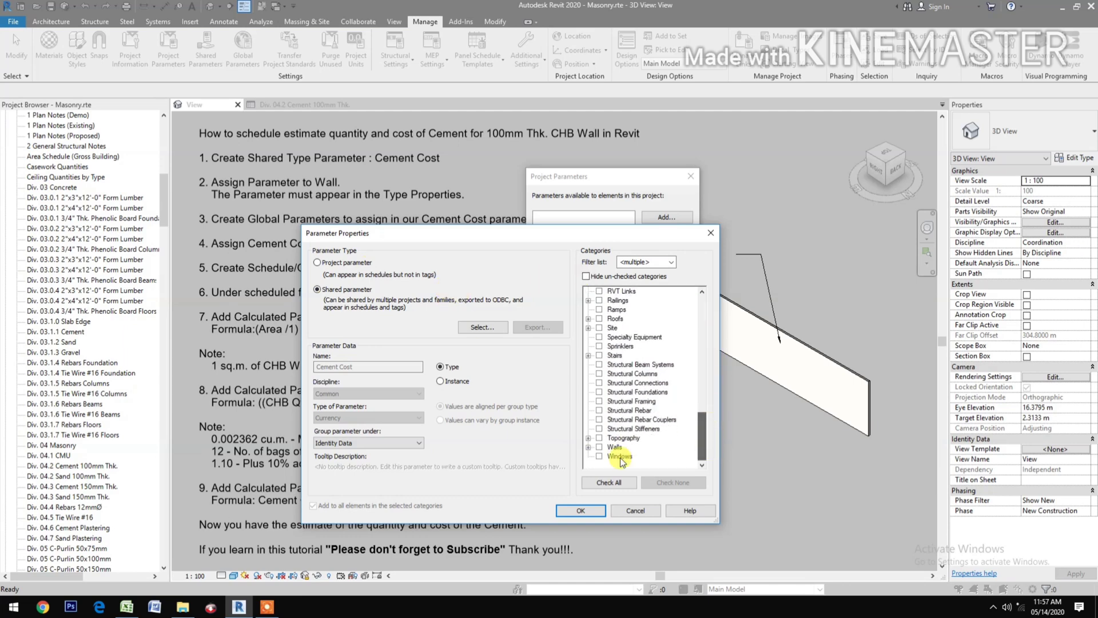
{"action": "left_click", "coordinate": [601, 447]}
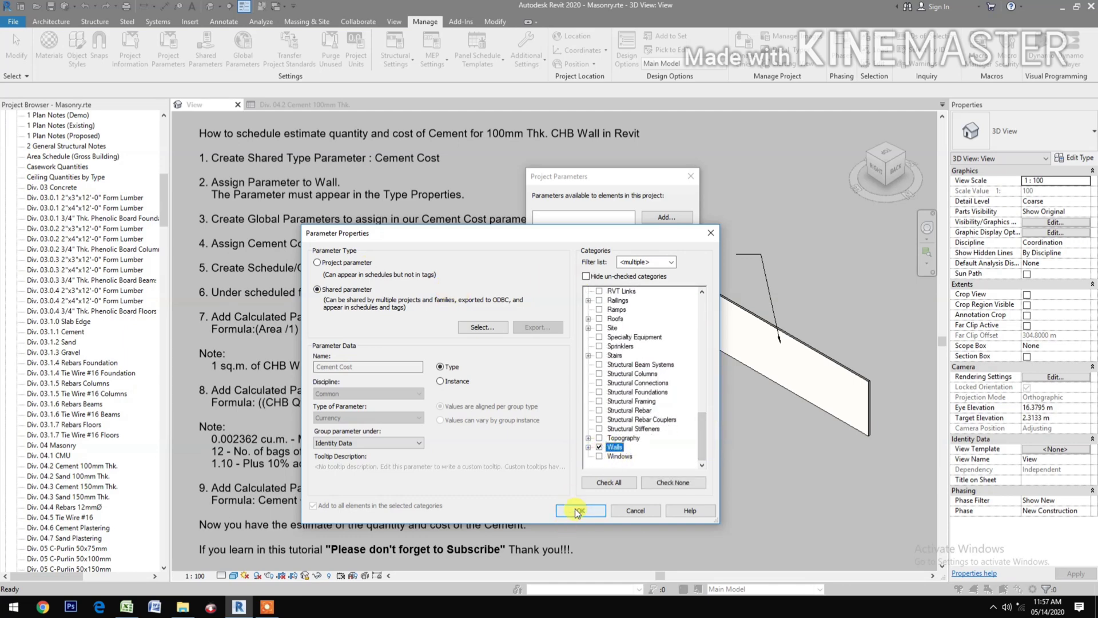
{"action": "left_click", "coordinate": [572, 511]}
{"action": "left_click", "coordinate": [572, 350]}
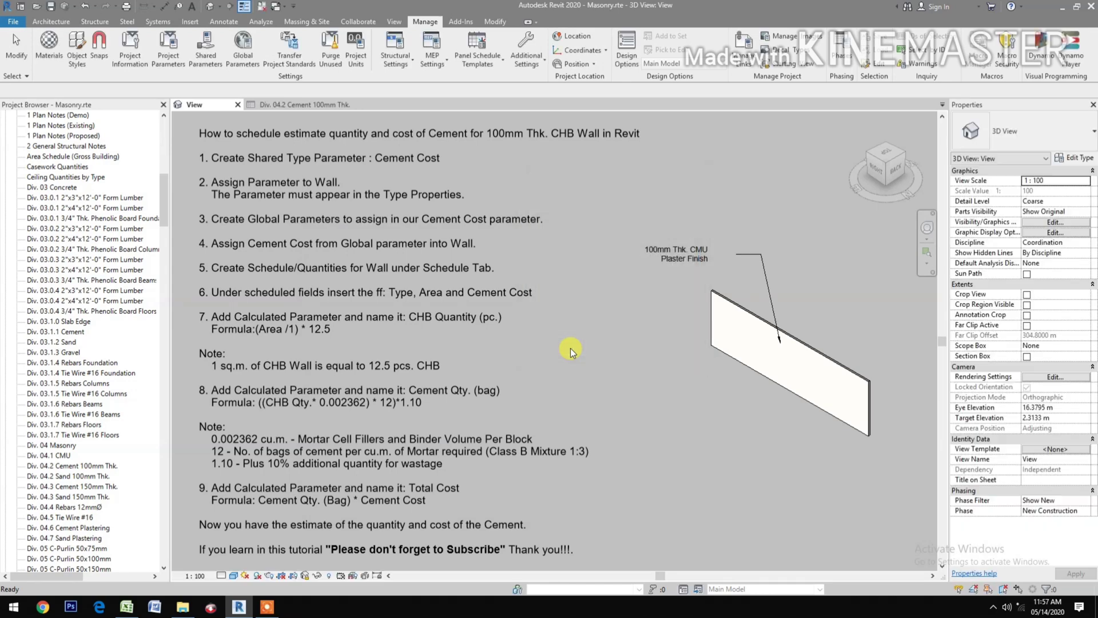
{"action": "left_click", "coordinate": [568, 279]}
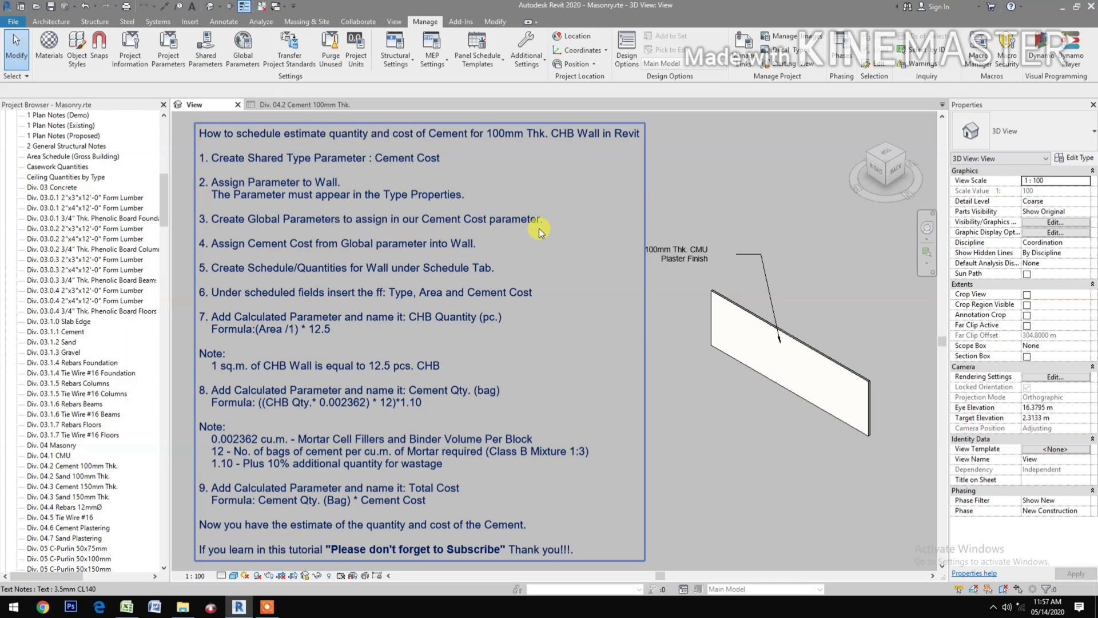
Create a global parameter named Cement Cost of type Currency, grouped under Identity Data
{"action": "left_click", "coordinate": [251, 65]}
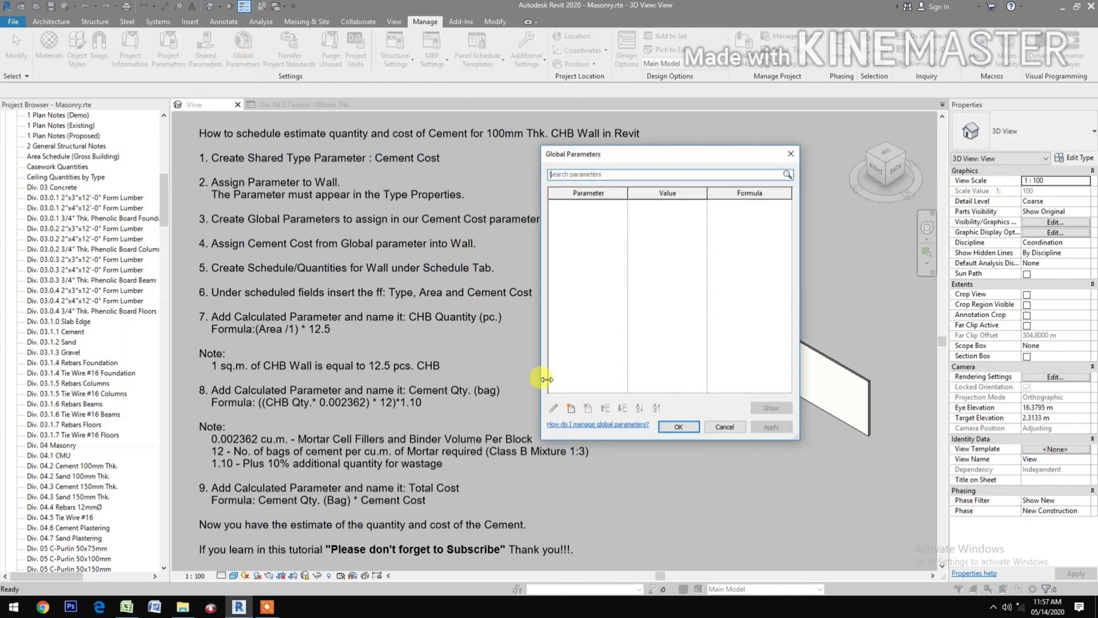
{"action": "left_click", "coordinate": [575, 409]}
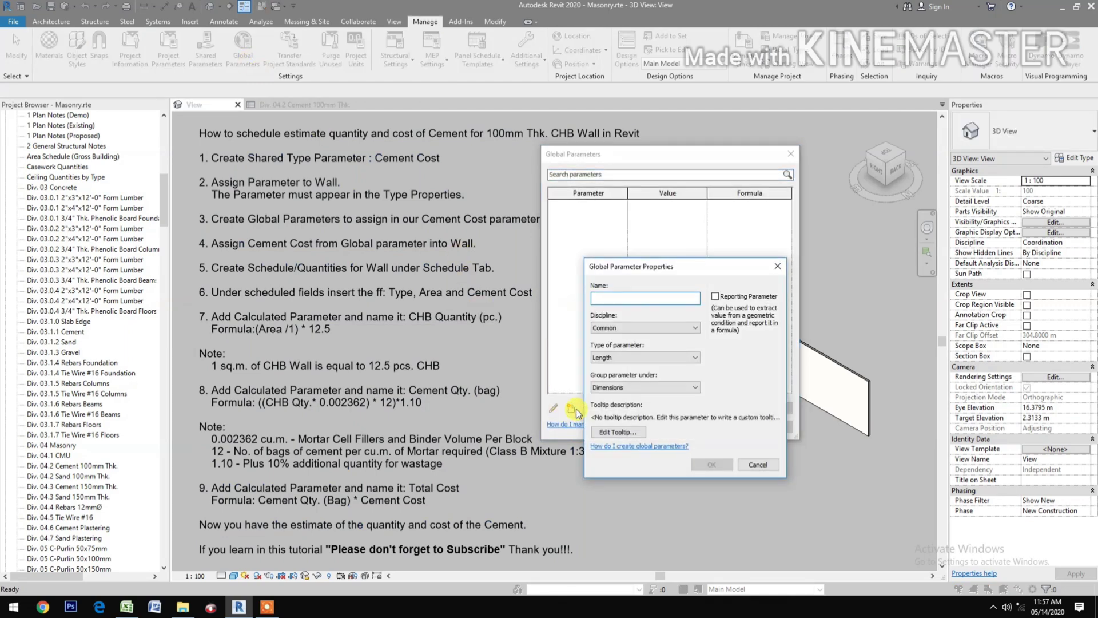
{"action": "type", "text": "Cement "}
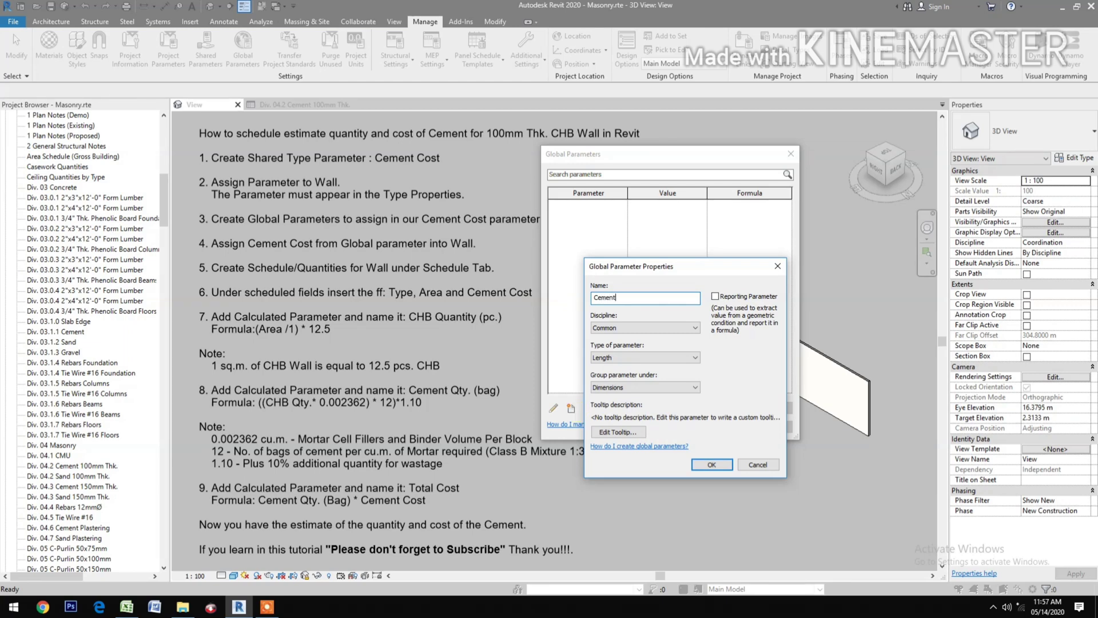
{"action": "type", "text": "Cost"}
{"action": "left_click", "coordinate": [621, 360]}
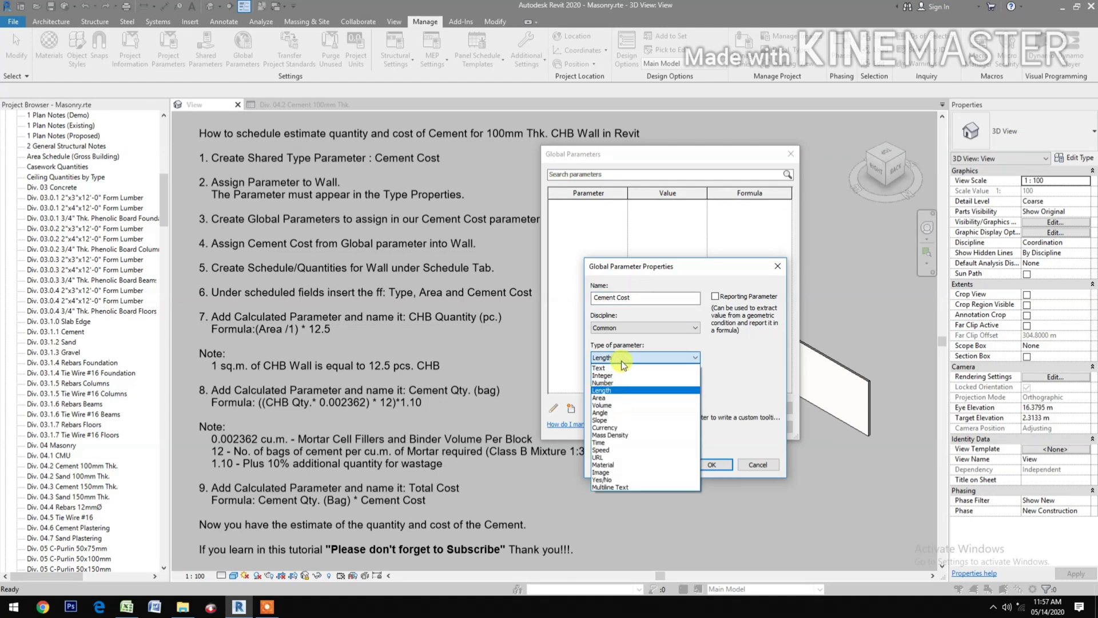
{"action": "left_click", "coordinate": [630, 427]}
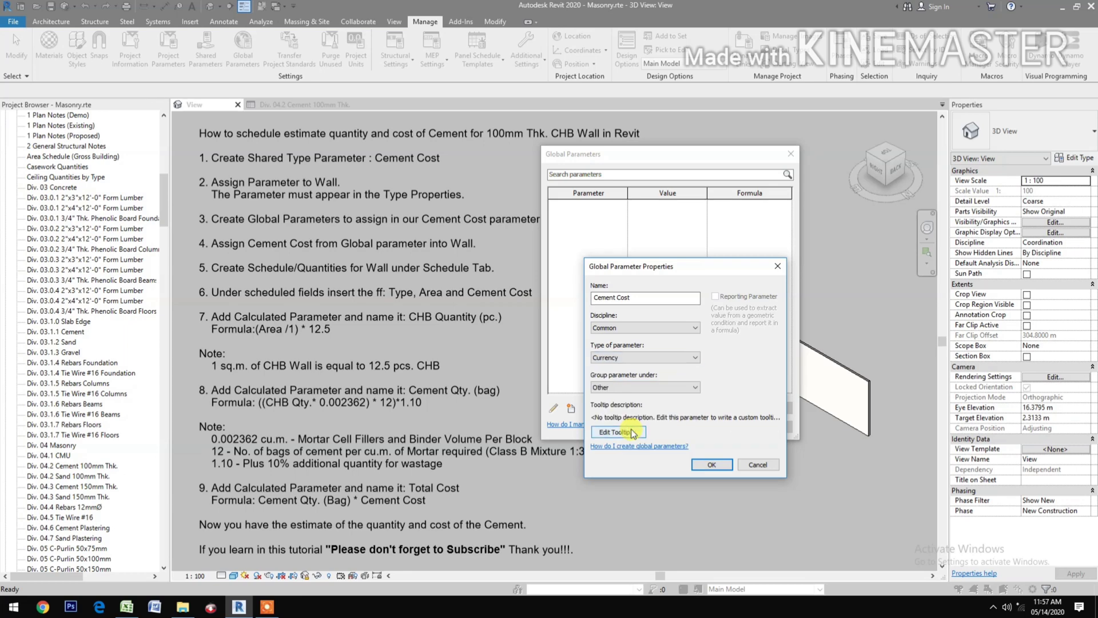
{"action": "left_click", "coordinate": [638, 387]}
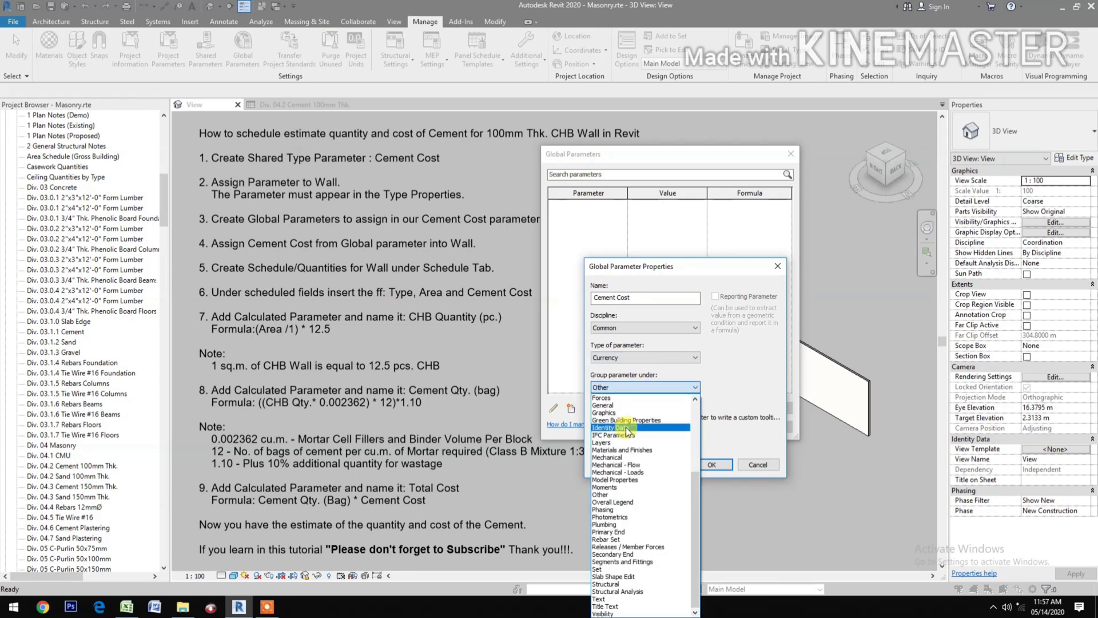
{"action": "left_click", "coordinate": [627, 429]}
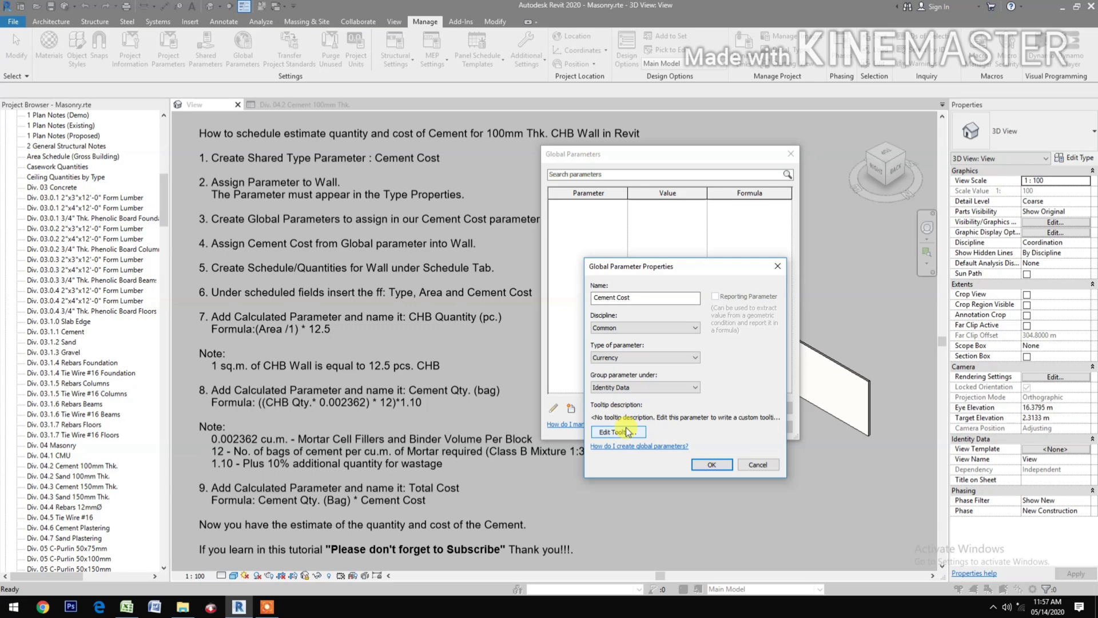
{"action": "left_click", "coordinate": [711, 465]}
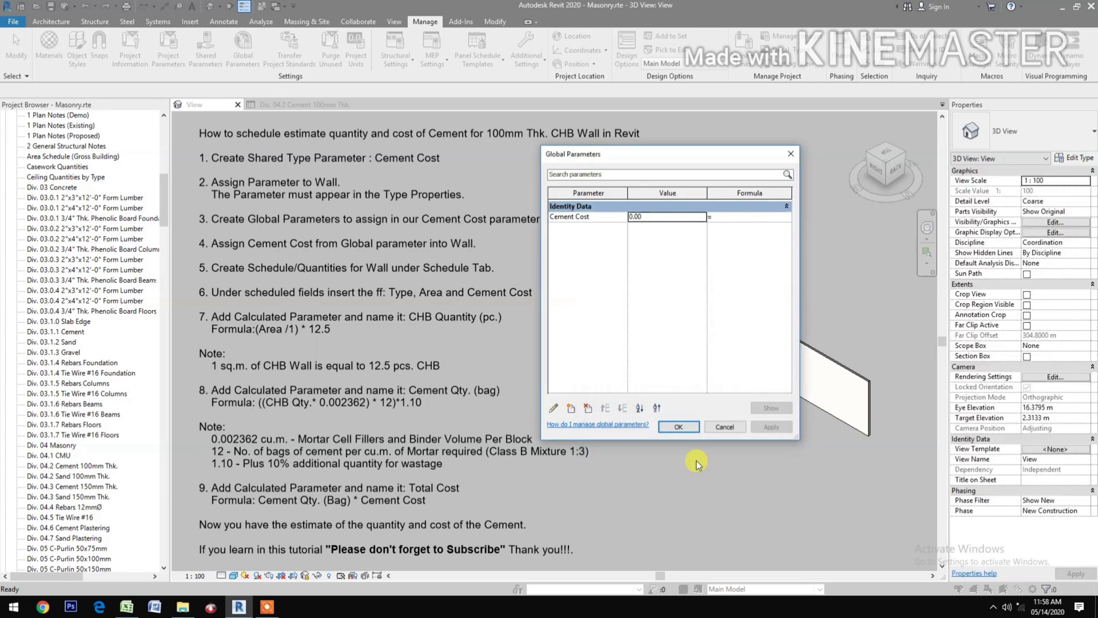
Set the Cement Cost global parameter's value to 250 and apply it
{"action": "left_click", "coordinate": [662, 221]}
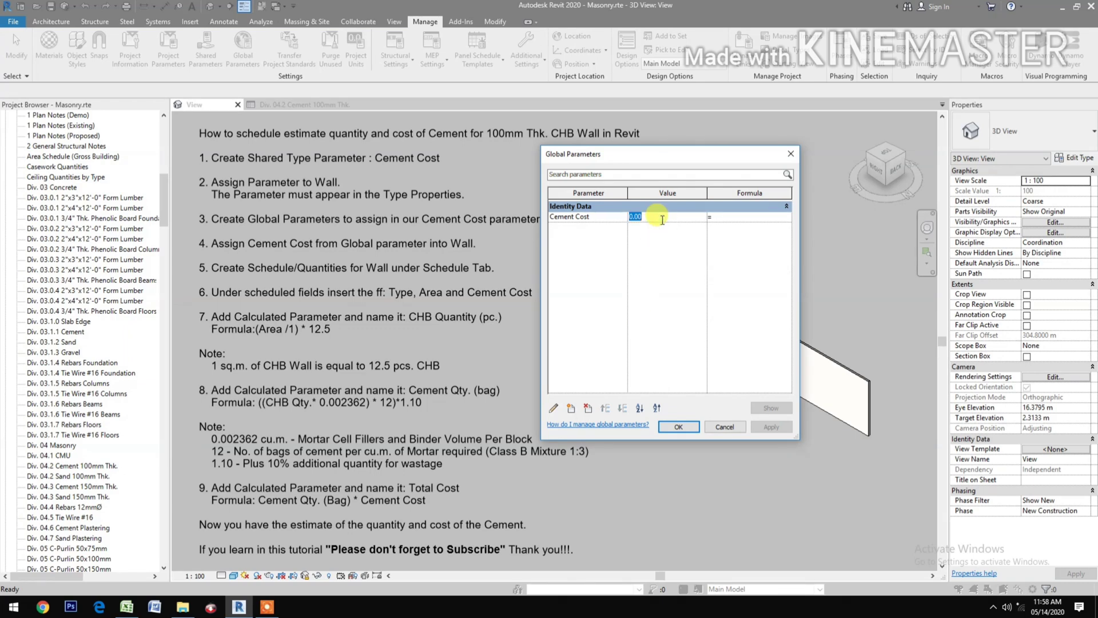
{"action": "type", "text": "250"}
{"action": "left_click", "coordinate": [771, 427]}
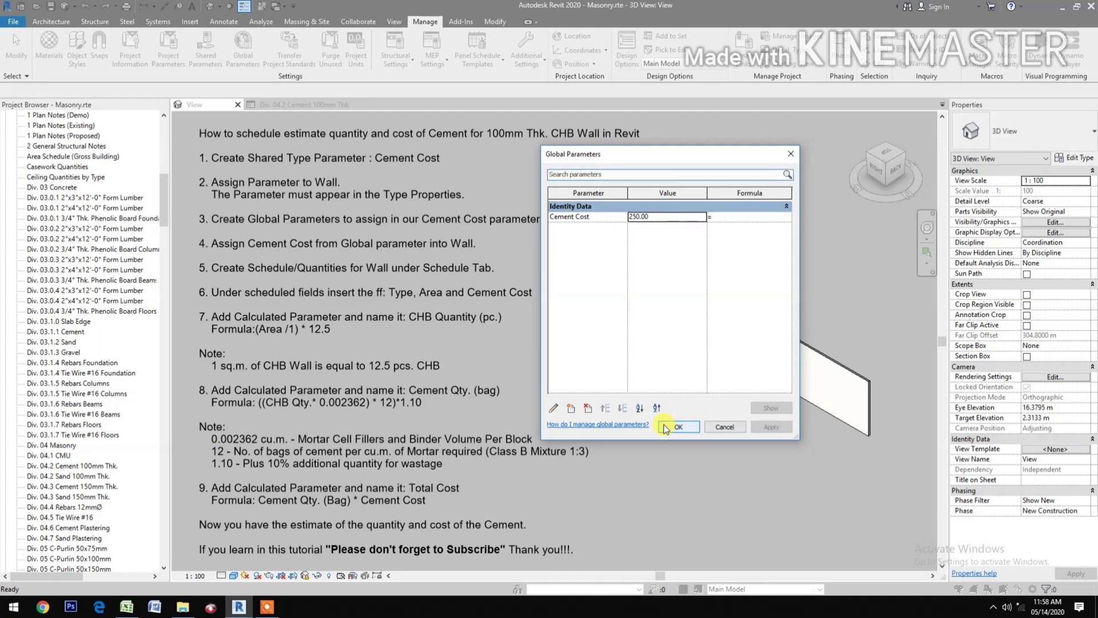
{"action": "left_click", "coordinate": [679, 427]}
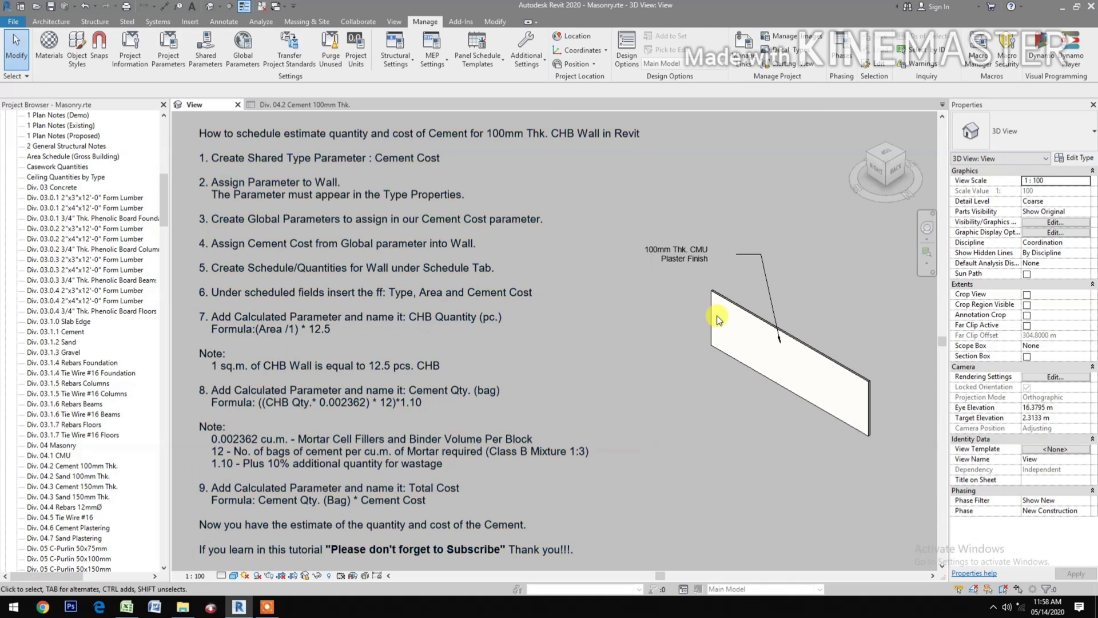
Associate the Cement Cost type property of the 100mm Thk. CHB Wall with the Cement Cost global parameter
{"action": "left_click", "coordinate": [729, 302]}
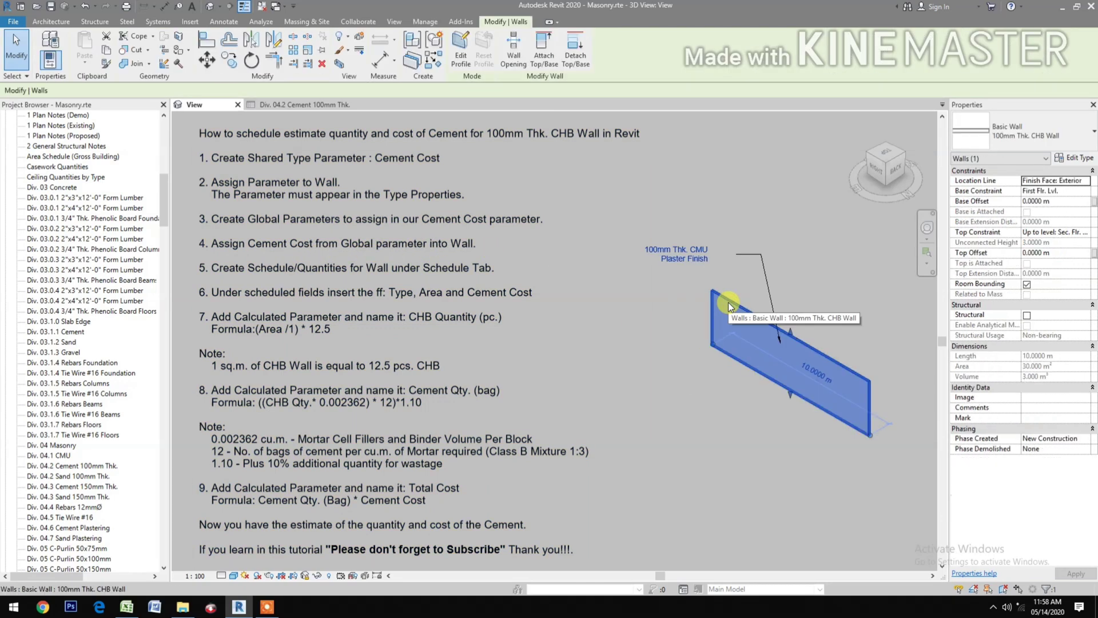
{"action": "left_click", "coordinate": [1076, 158]}
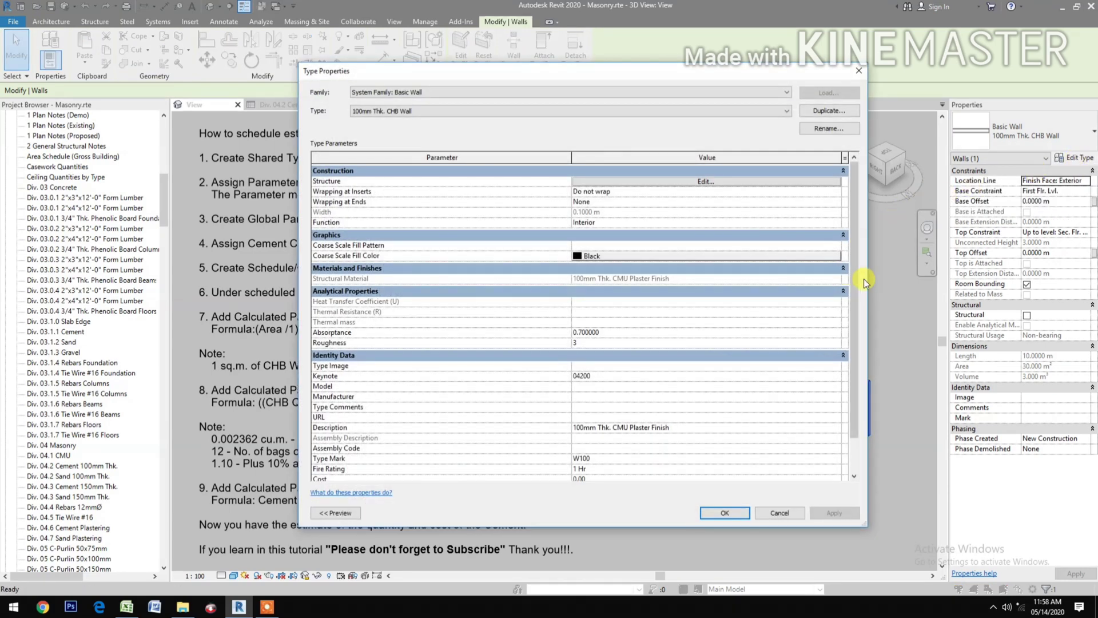
{"action": "scroll", "coordinate": [855, 282], "scroll_direction": "down", "scroll_amount": 1}
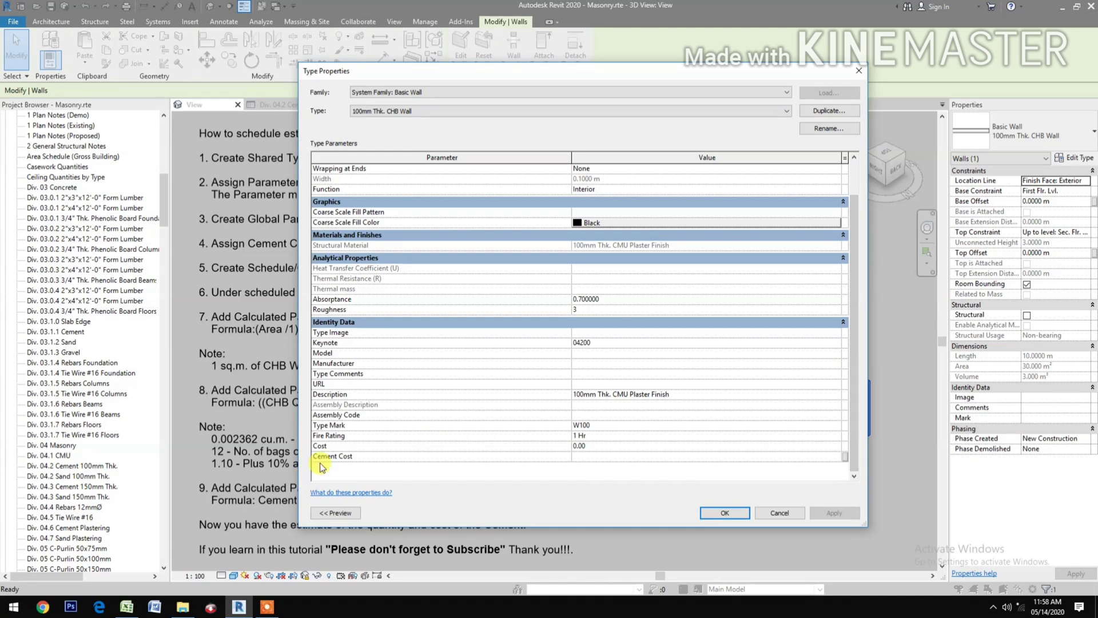
{"action": "left_click", "coordinate": [845, 457]}
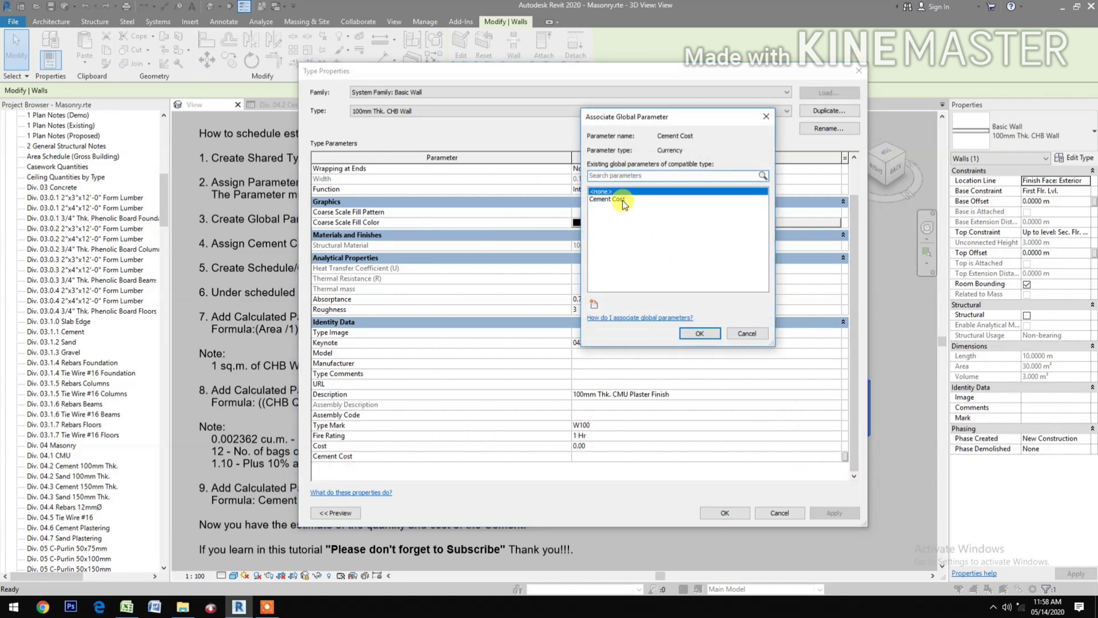
{"action": "left_click", "coordinate": [622, 199]}
{"action": "left_click", "coordinate": [696, 335]}
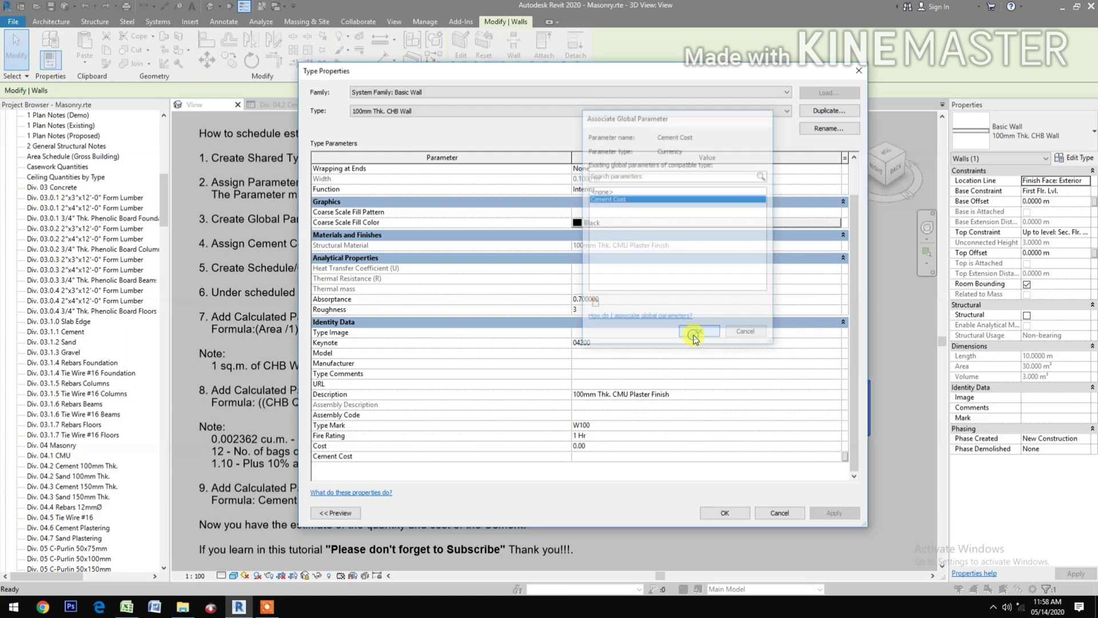
{"action": "left_click", "coordinate": [718, 515]}
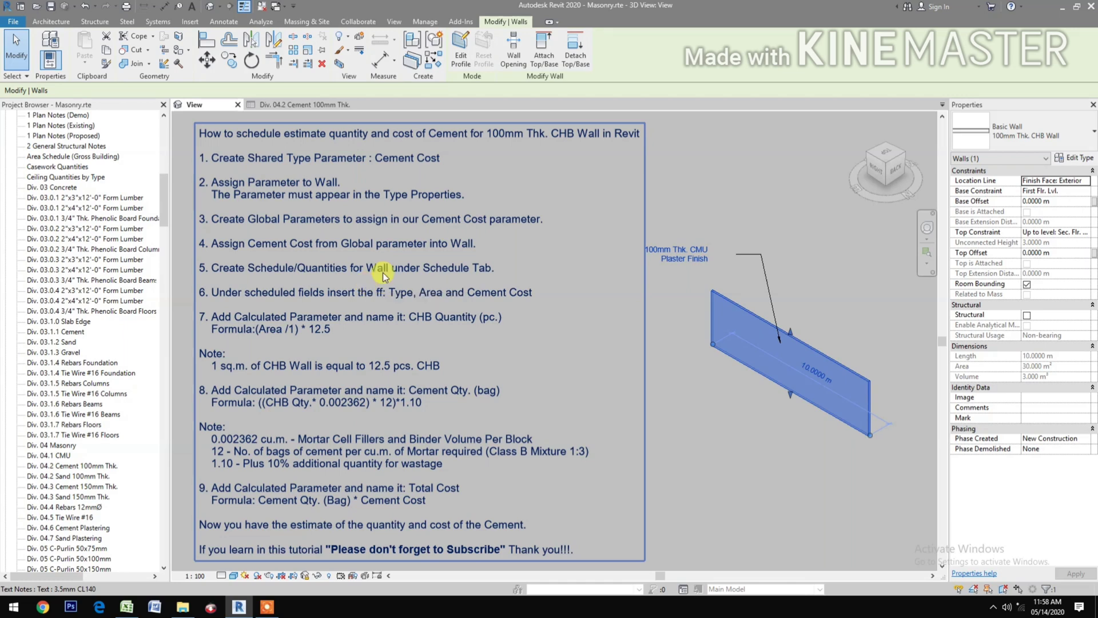
{"action": "left_click", "coordinate": [725, 426]}
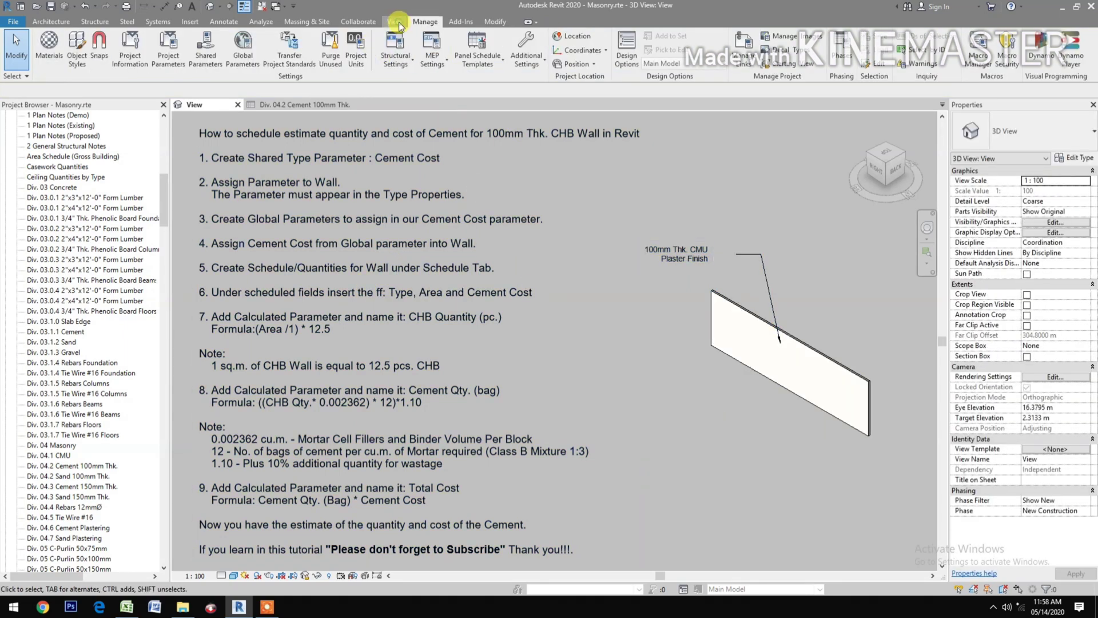
Create a new schedule for the Walls category with the phase set to New Construction
{"action": "left_click", "coordinate": [394, 21]}
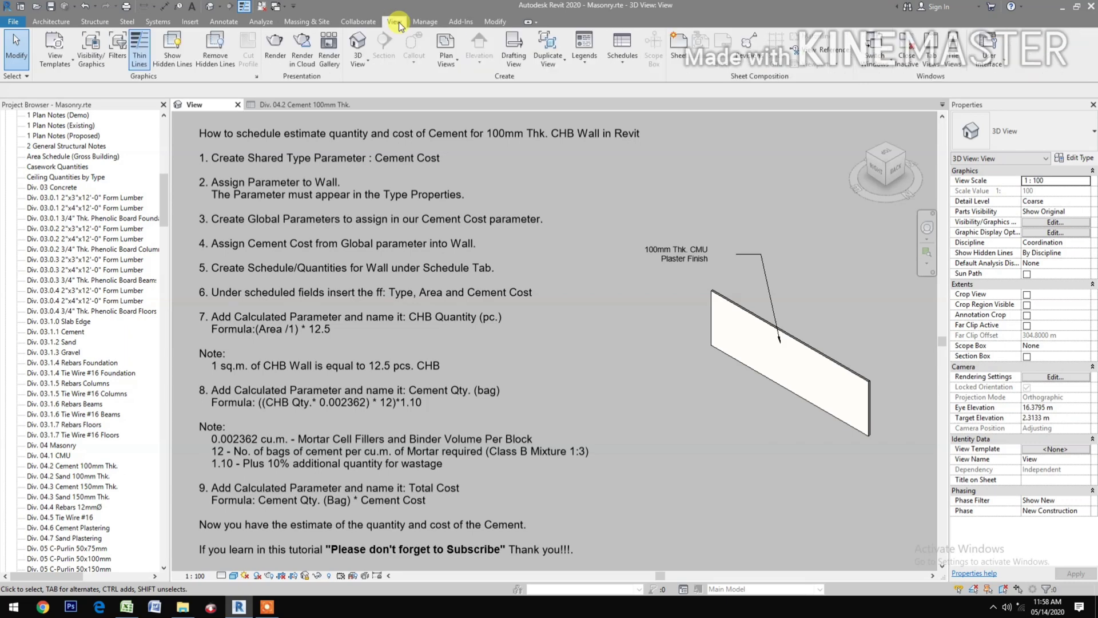
{"action": "left_click", "coordinate": [618, 67]}
{"action": "left_click", "coordinate": [672, 84]}
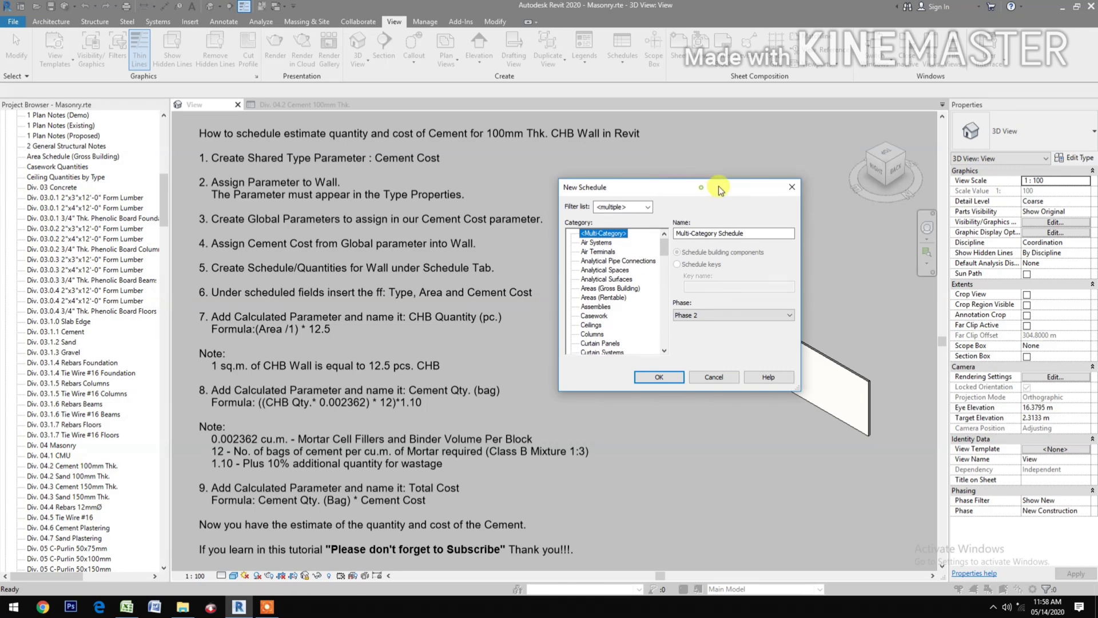
{"action": "left_click_drag", "start_coordinate": [701, 195], "coordinate": [739, 160]}
{"action": "left_click", "coordinate": [739, 289]}
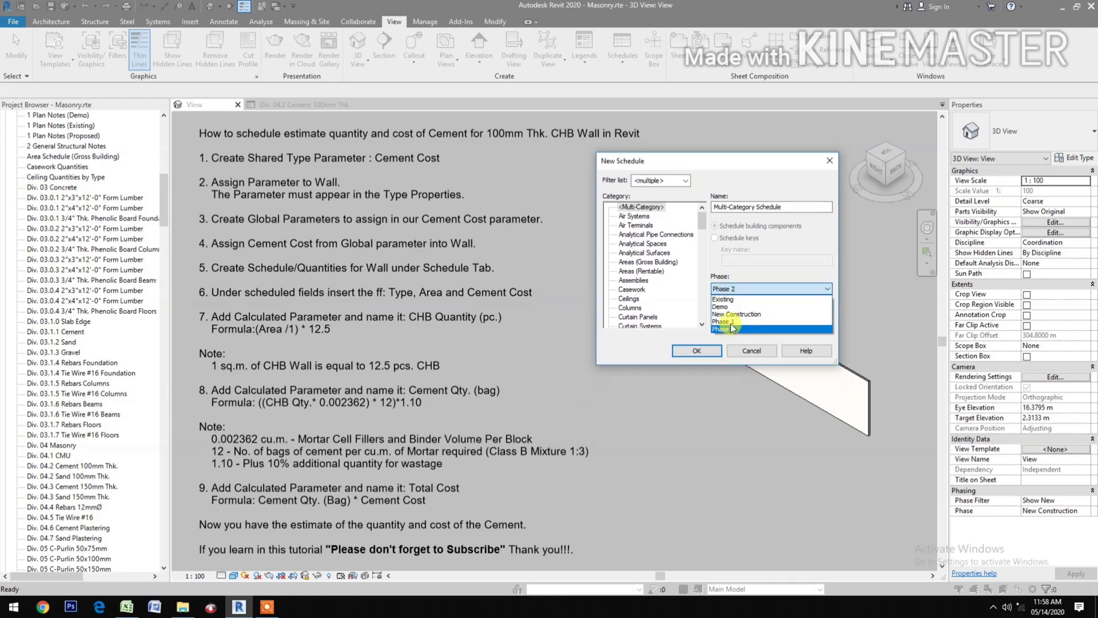
{"action": "left_click", "coordinate": [733, 314]}
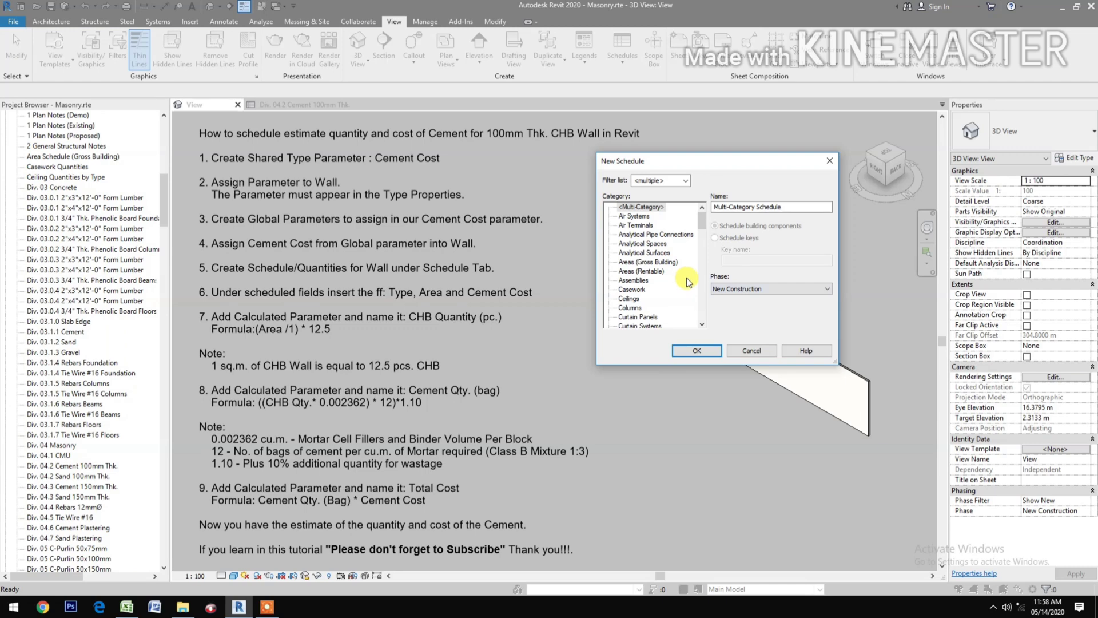
{"action": "left_click_drag", "start_coordinate": [702, 221], "coordinate": [698, 290]}
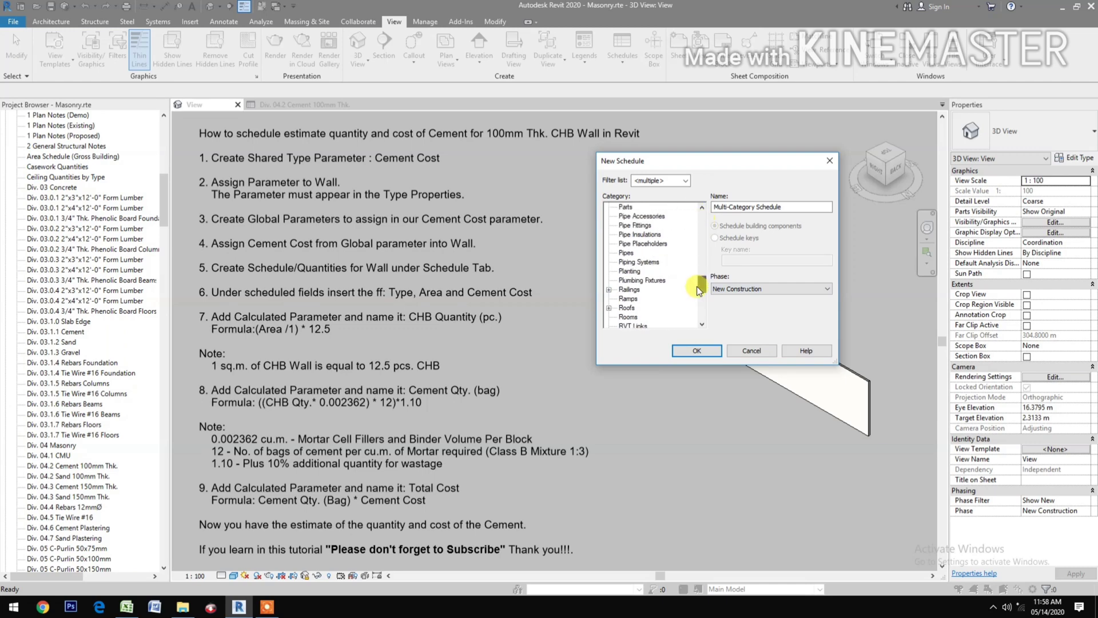
{"action": "scroll", "coordinate": [635, 298], "scroll_direction": "down", "scroll_amount": 7}
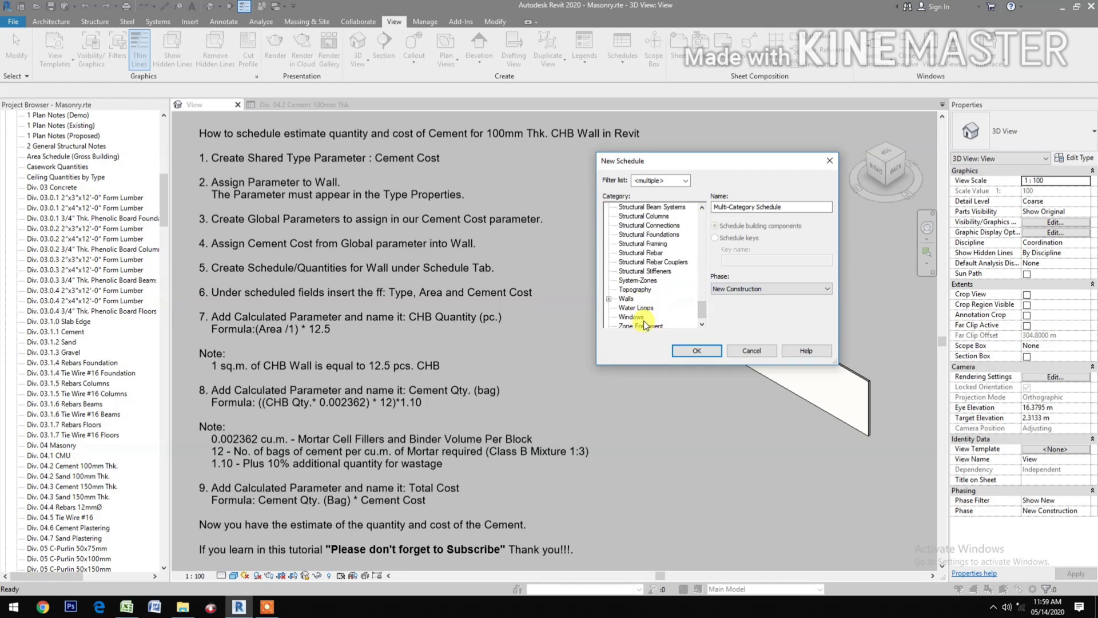
{"action": "scroll", "coordinate": [645, 314], "scroll_direction": "down", "scroll_amount": 1}
{"action": "scroll", "coordinate": [643, 302], "scroll_direction": "up", "scroll_amount": 1}
{"action": "left_click", "coordinate": [627, 299]}
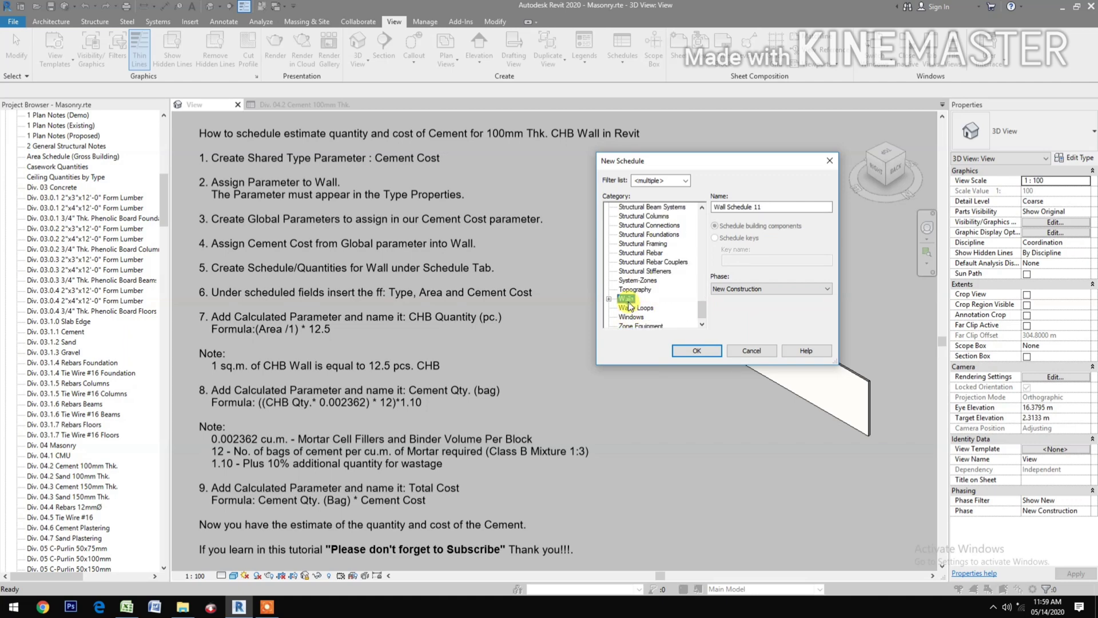
{"action": "left_click", "coordinate": [689, 352]}
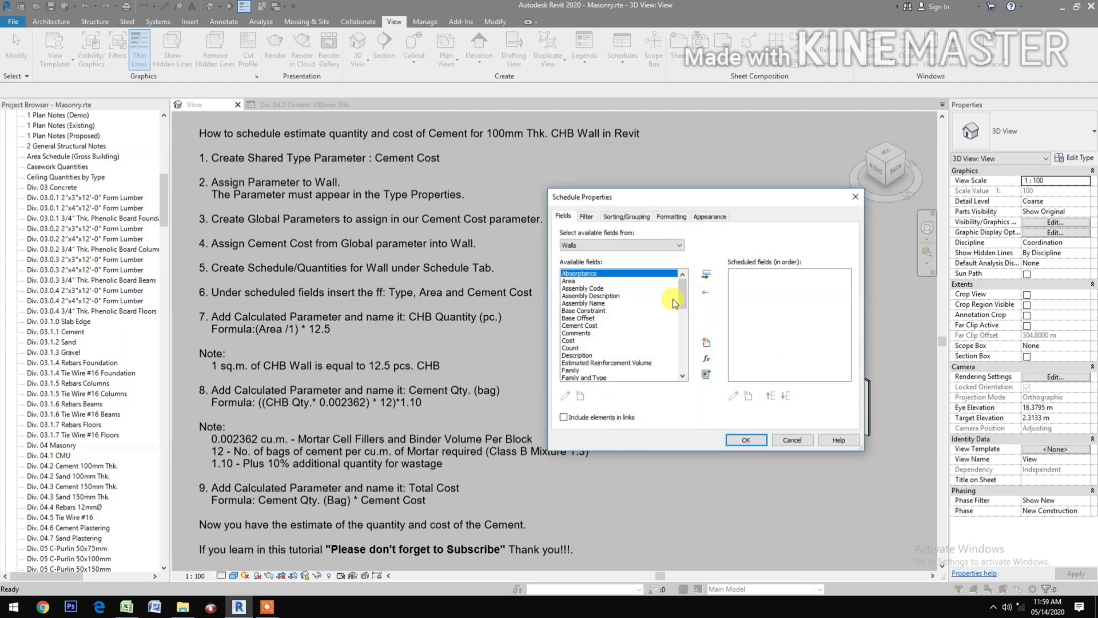
Add the Type, Area and Cement Cost fields, in that order, to the wall schedule
{"action": "left_click_drag", "start_coordinate": [682, 294], "coordinate": [682, 346]}
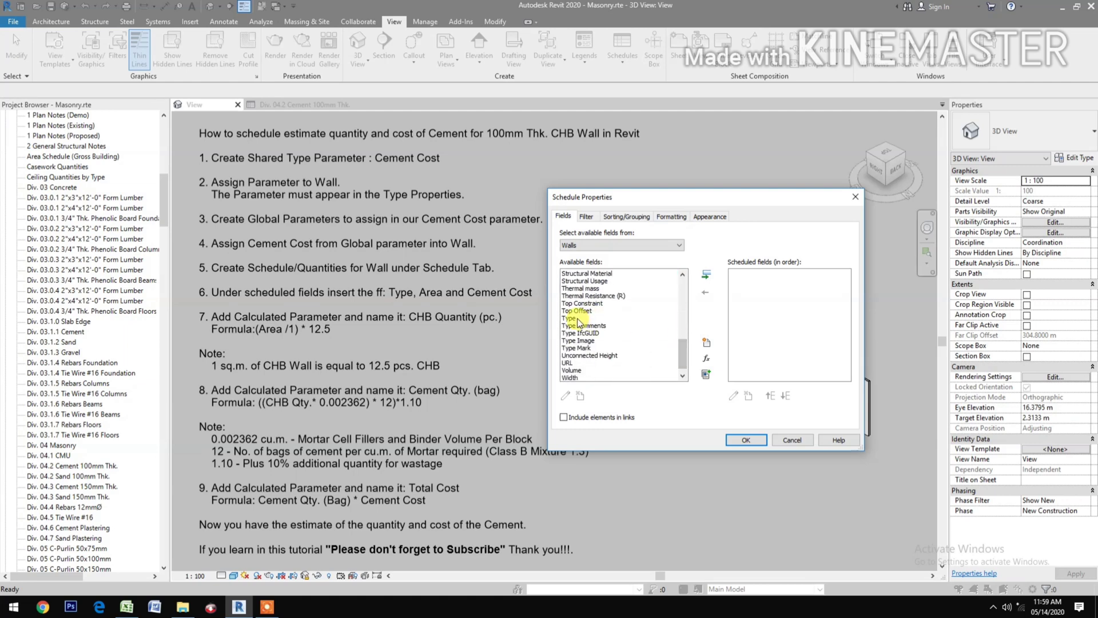
{"action": "left_click", "coordinate": [574, 319]}
{"action": "left_click", "coordinate": [707, 275]}
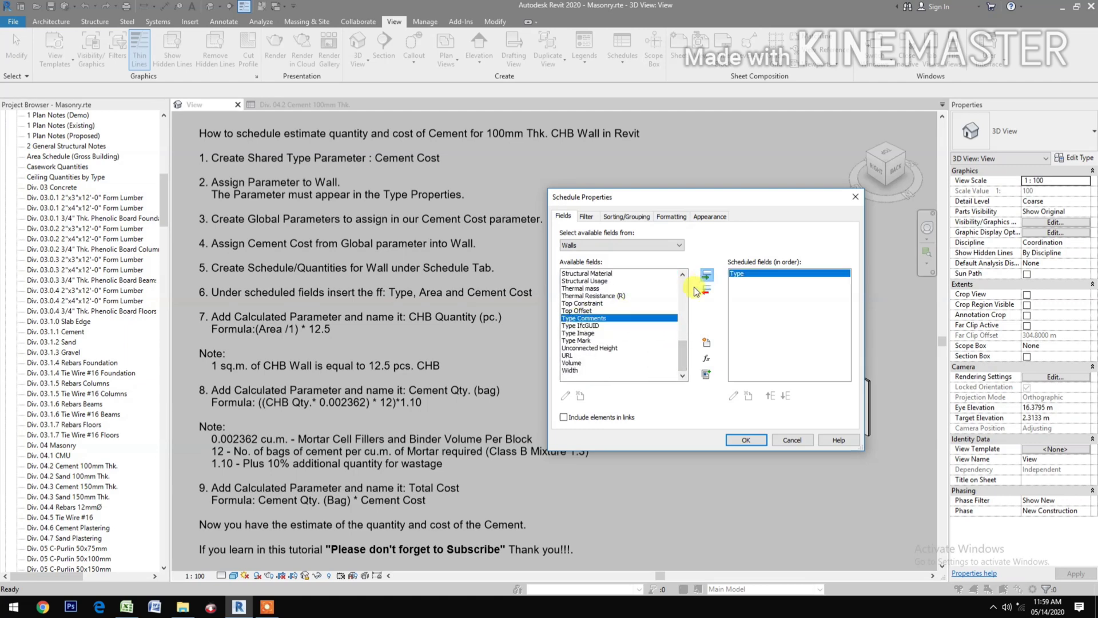
{"action": "left_click_drag", "start_coordinate": [684, 352], "coordinate": [685, 300]}
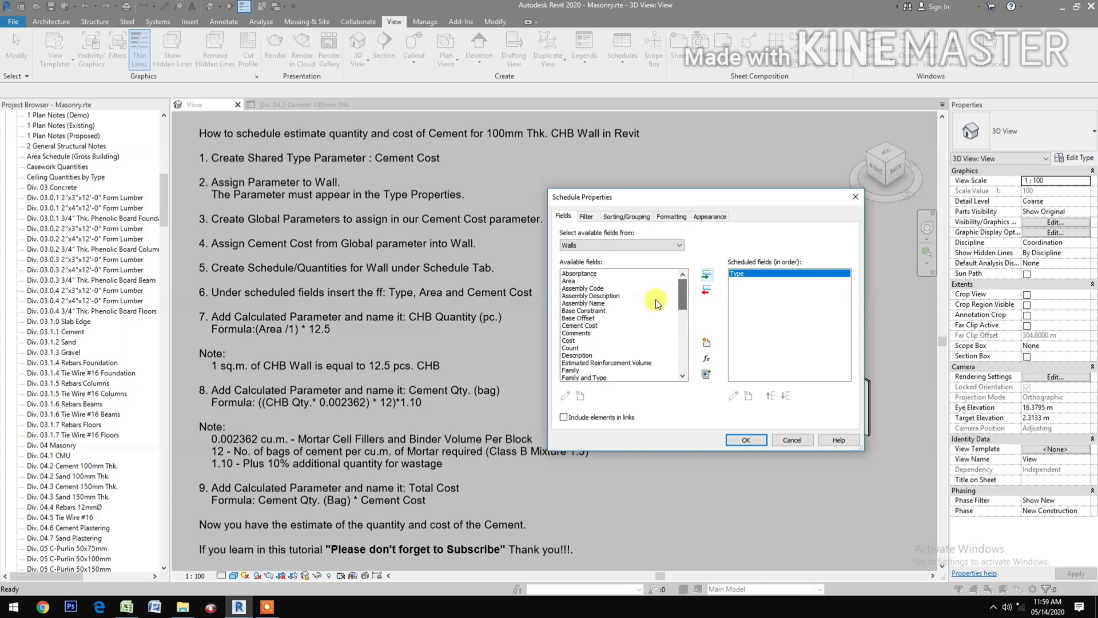
{"action": "left_click", "coordinate": [583, 281]}
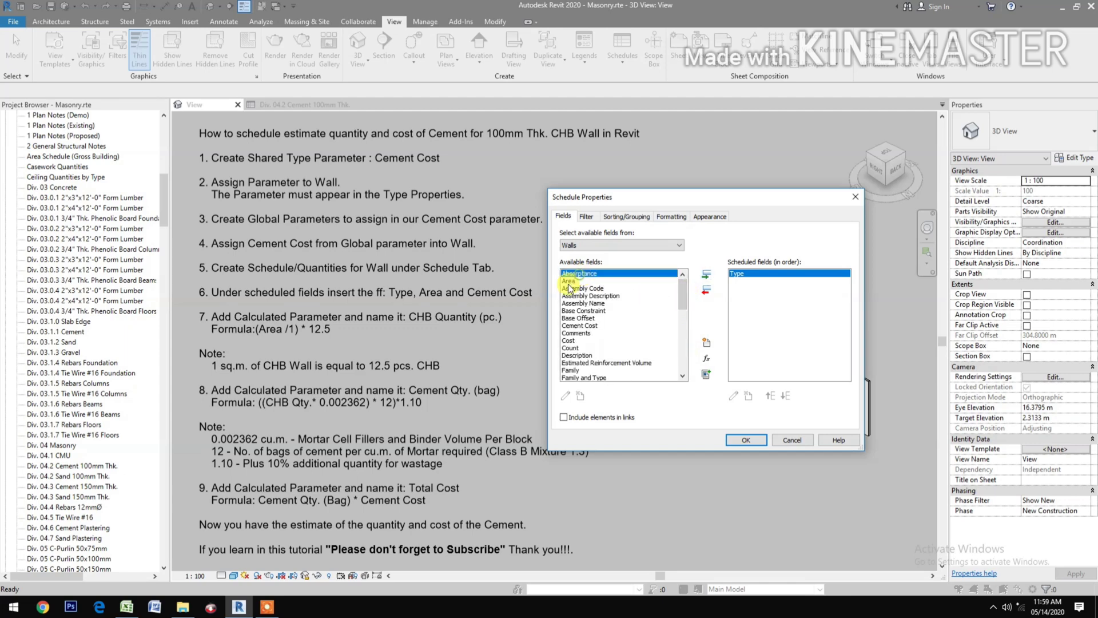
{"action": "left_click", "coordinate": [707, 275]}
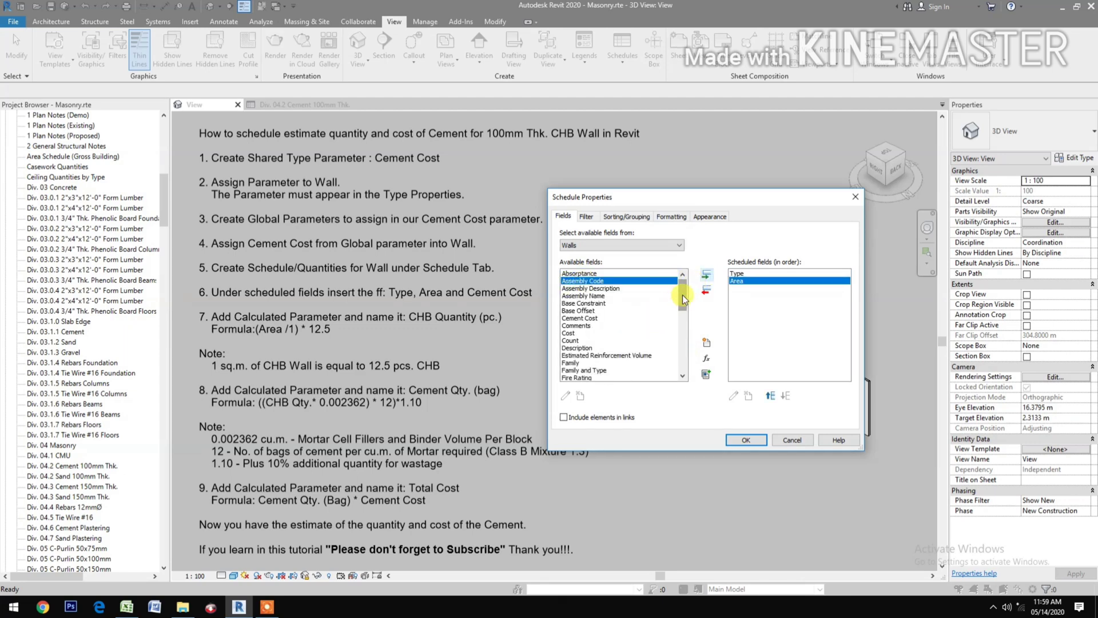
{"action": "left_click_drag", "start_coordinate": [685, 300], "coordinate": [643, 308]}
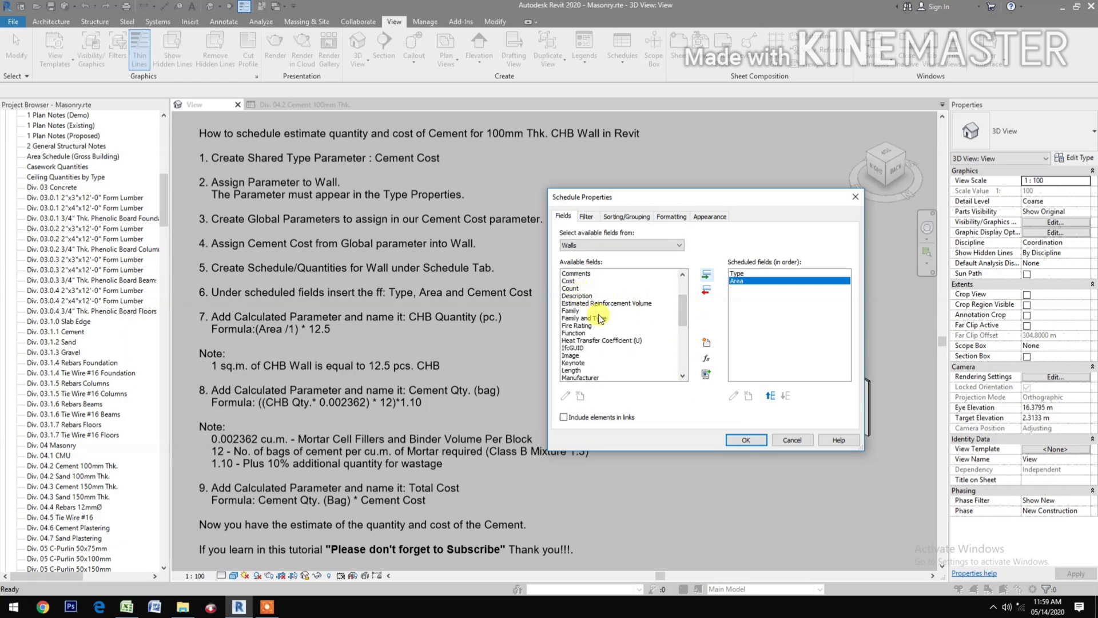
{"action": "scroll", "coordinate": [578, 295], "scroll_direction": "up", "scroll_amount": 1}
{"action": "left_click", "coordinate": [578, 288]}
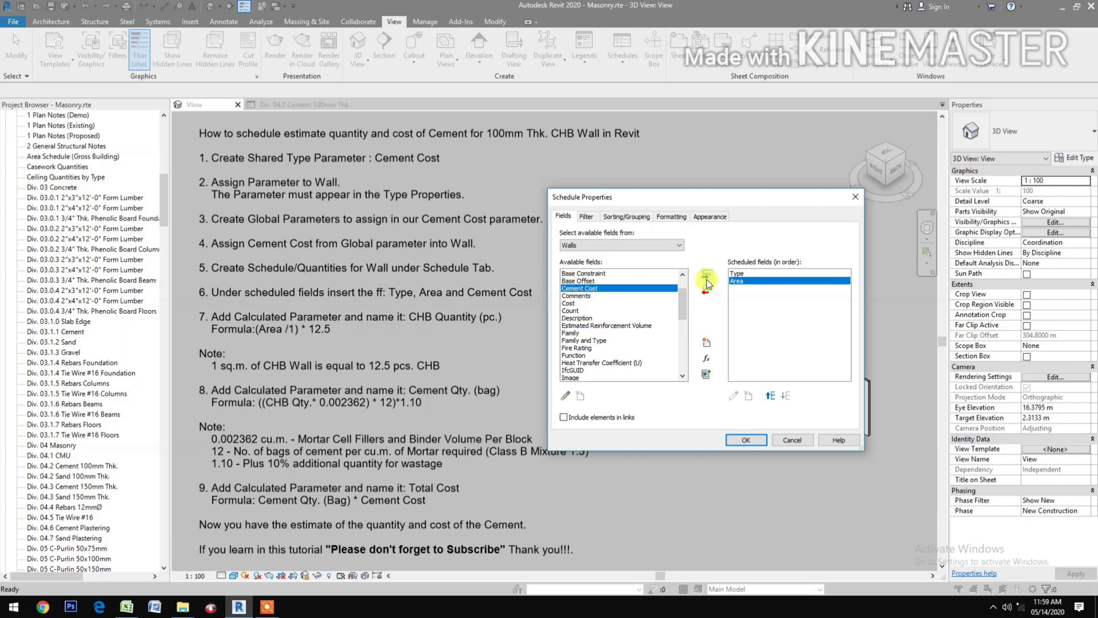
{"action": "left_click", "coordinate": [706, 276]}
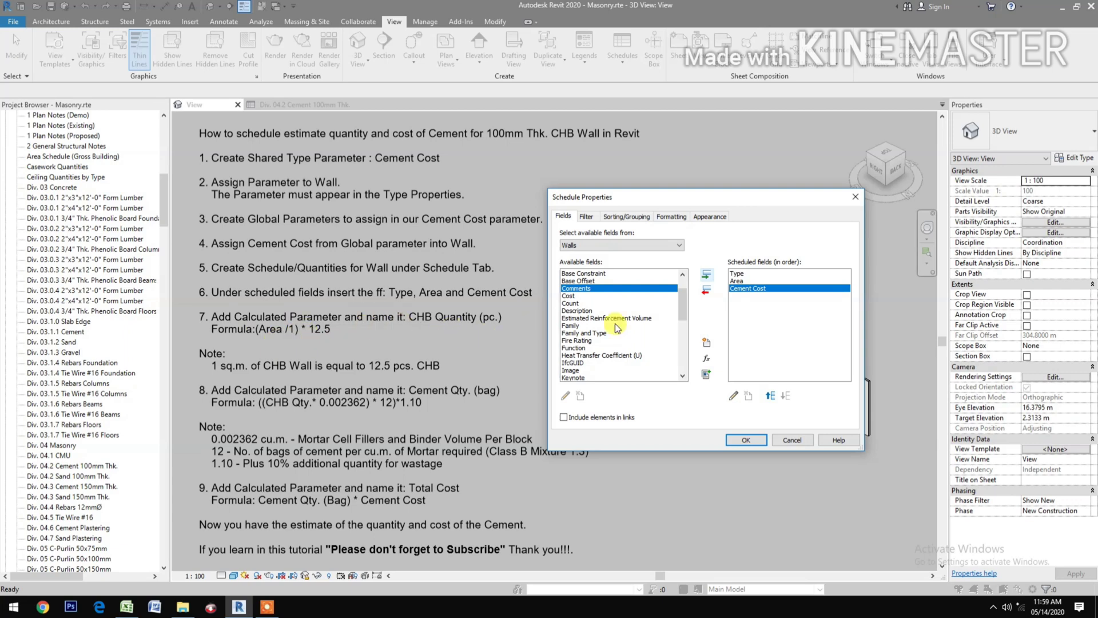
Add a calculated value named CHB Qty. (pc.) with the formula (Area/1)*12.5 and place it above Cement Cost
{"action": "left_click", "coordinate": [707, 360]}
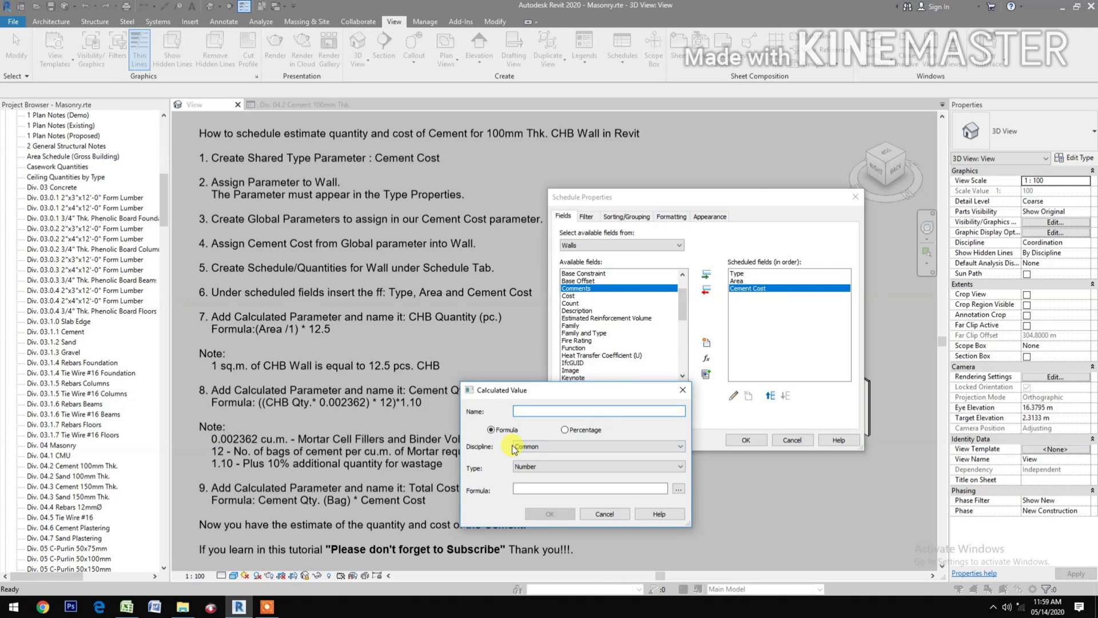
{"action": "type", "text": "CHB Qty. (pc."}
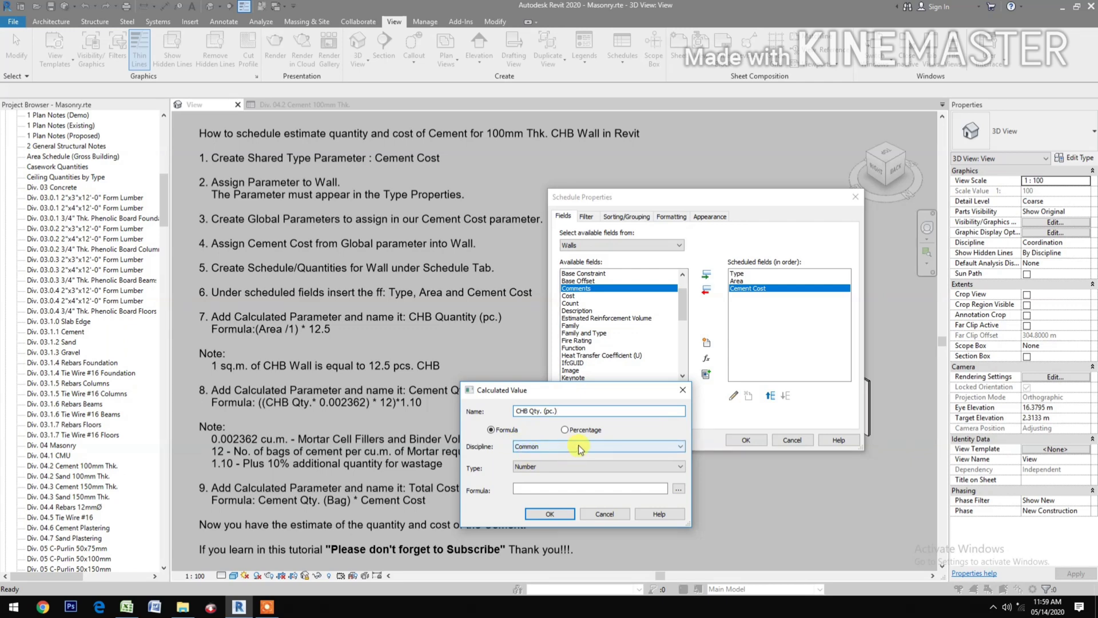
{"action": "left_click", "coordinate": [678, 489]}
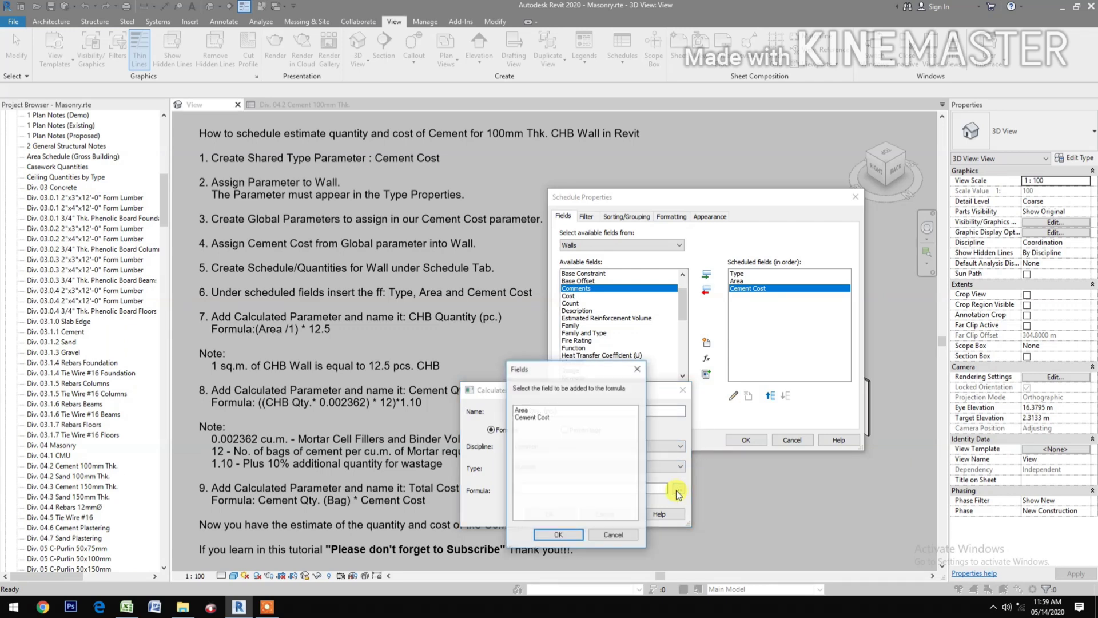
{"action": "left_click", "coordinate": [522, 411]}
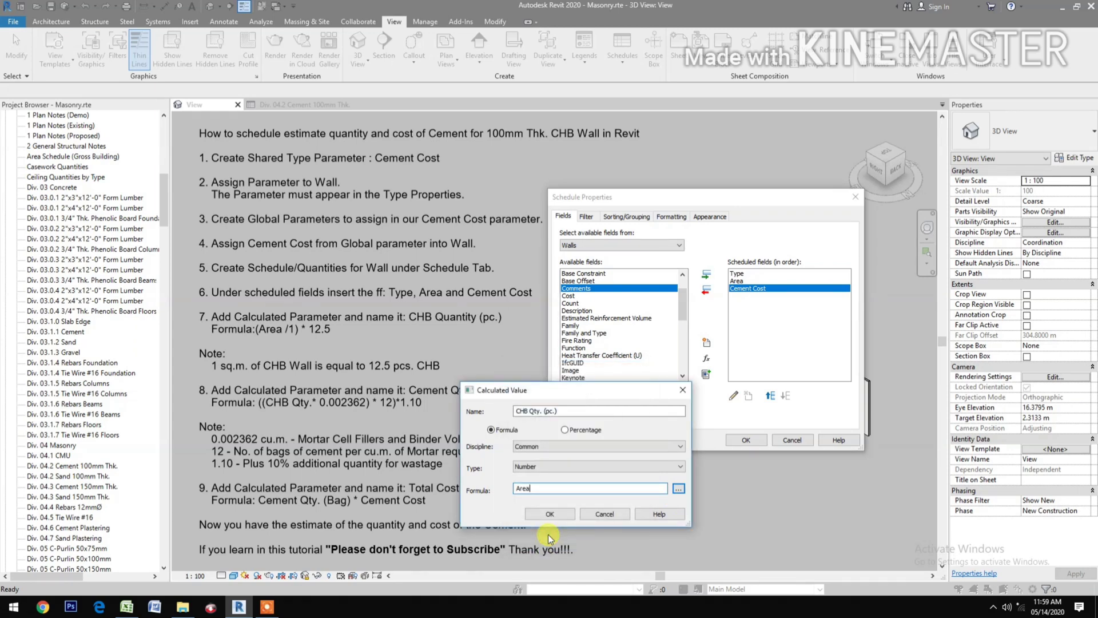
{"action": "type", "text": "/1"}
{"action": "left_click", "coordinate": [517, 488]}
{"action": "type", "text": "("}
{"action": "left_click", "coordinate": [543, 488]}
{"action": "type", "text": "*12.5"}
{"action": "left_click", "coordinate": [550, 514]}
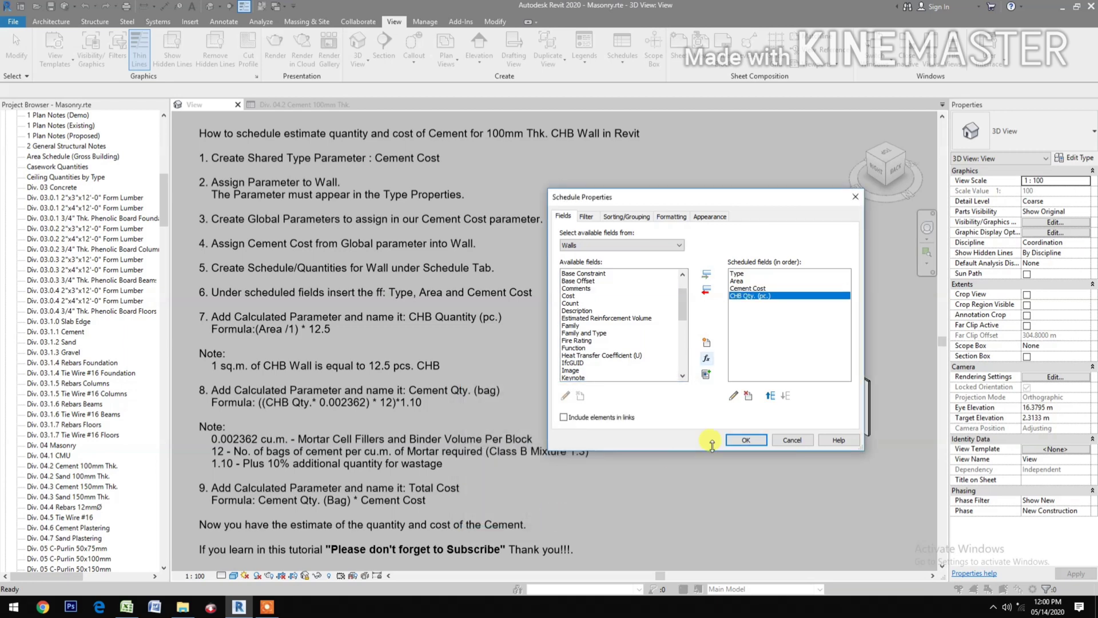
{"action": "left_click", "coordinate": [770, 396]}
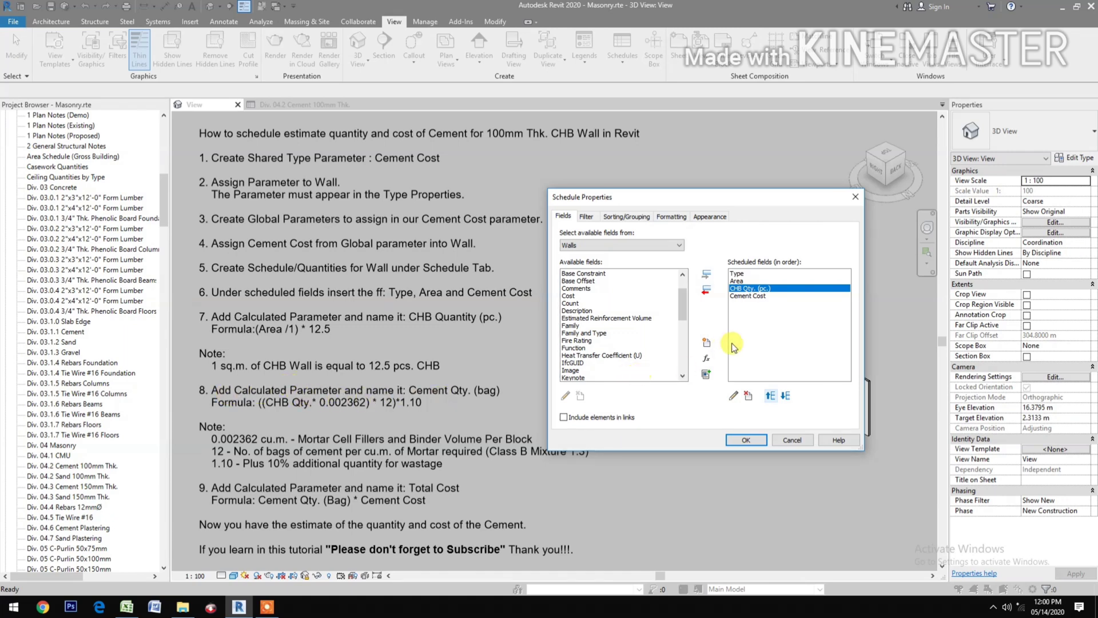
Start a calculated value named Cement Qty. (bag) and insert the CHB Qty. (pc.) field into its formula
{"action": "left_click", "coordinate": [708, 363]}
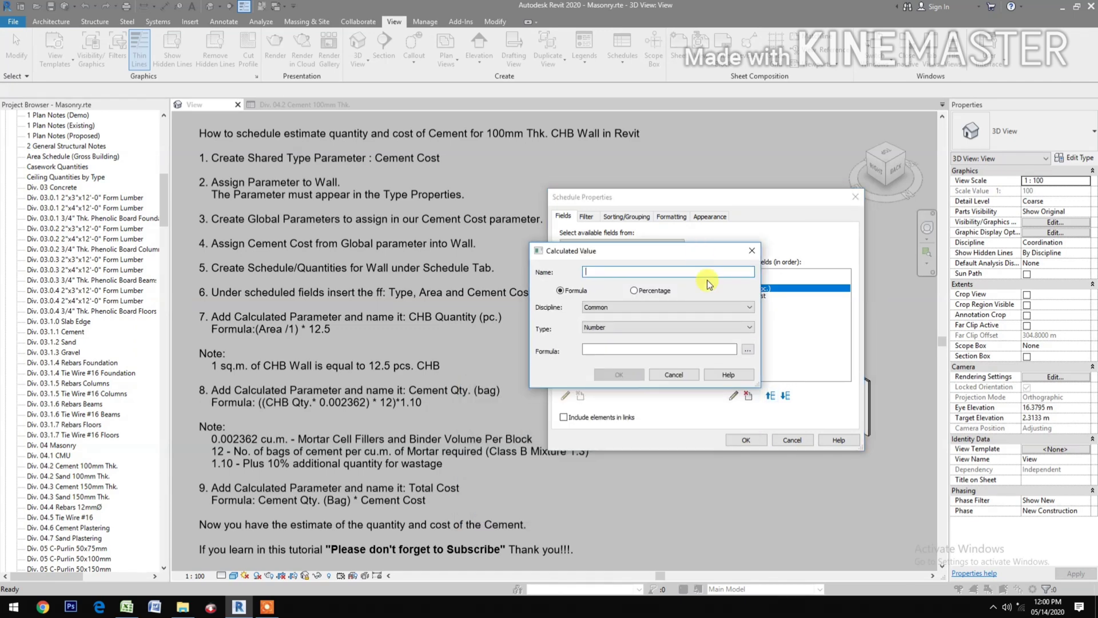
{"action": "left_click", "coordinate": [692, 334]}
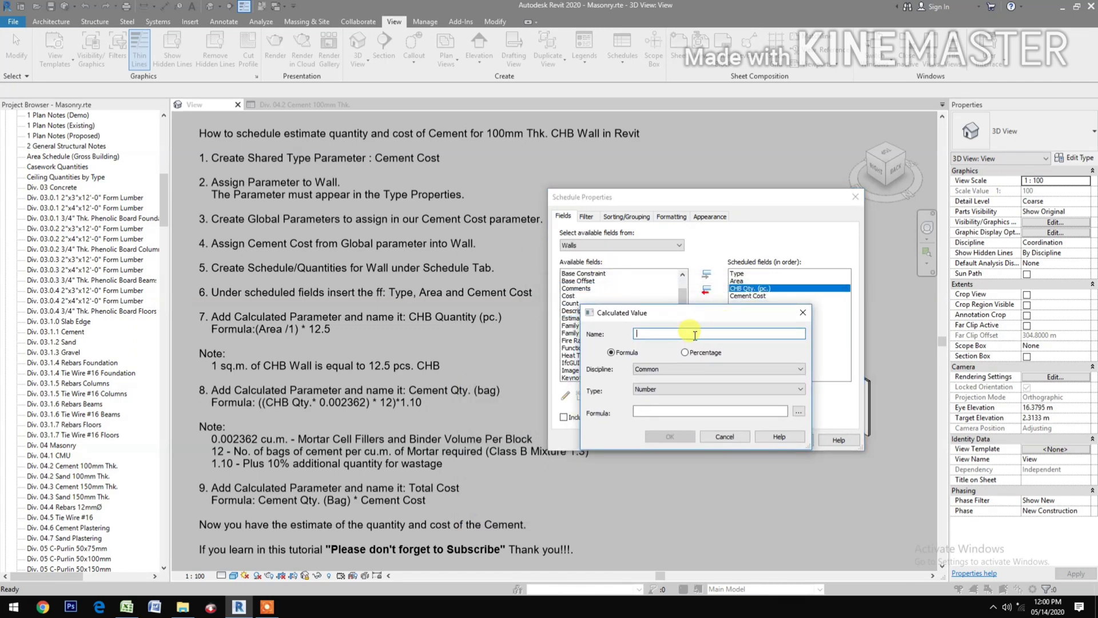
{"action": "type", "text": "Cement"}
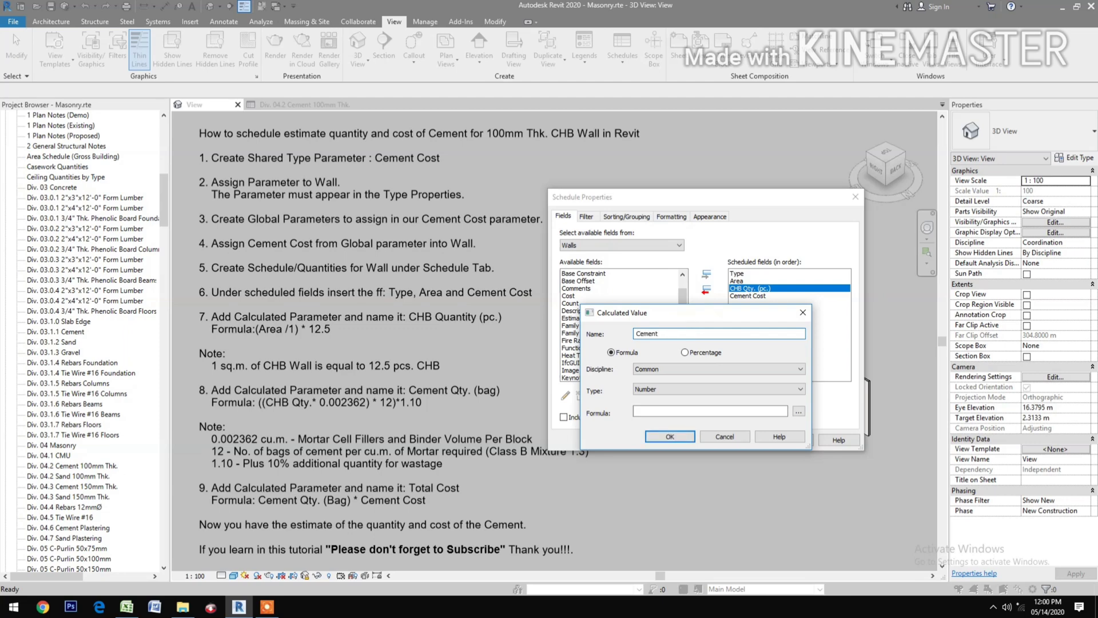
{"action": "type", "text": " Qty. (bag)"}
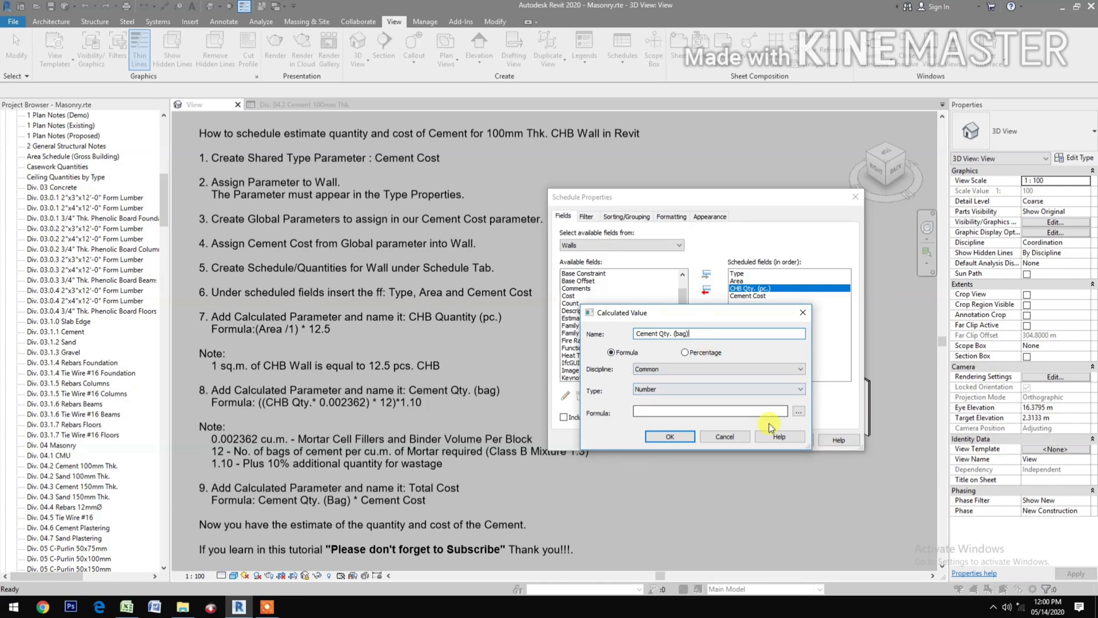
{"action": "left_click", "coordinate": [797, 413]}
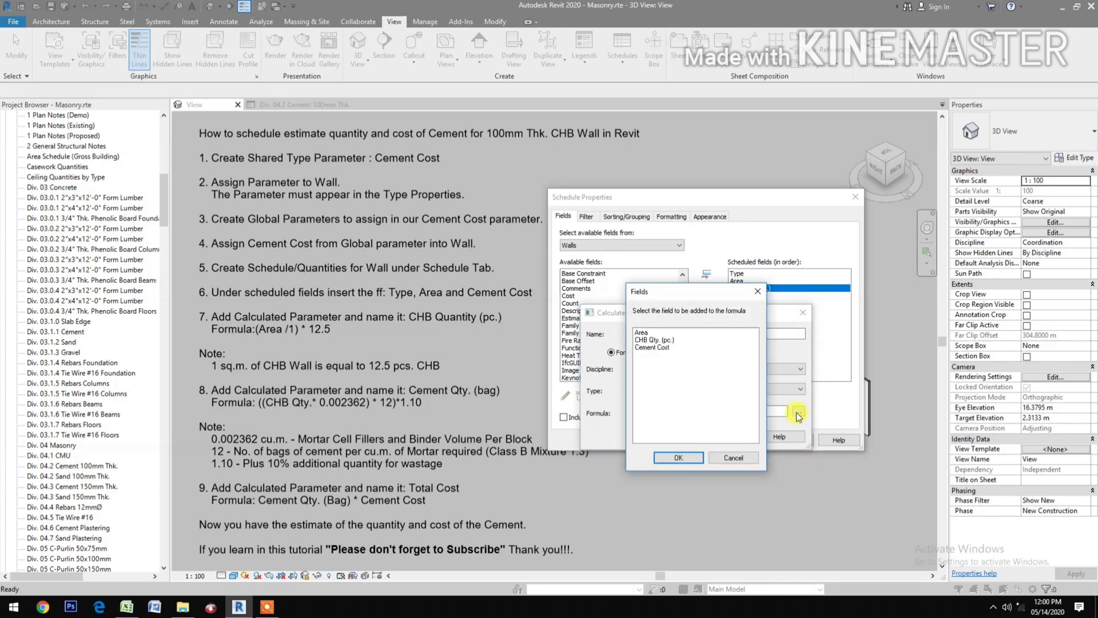
{"action": "left_click", "coordinate": [670, 341]}
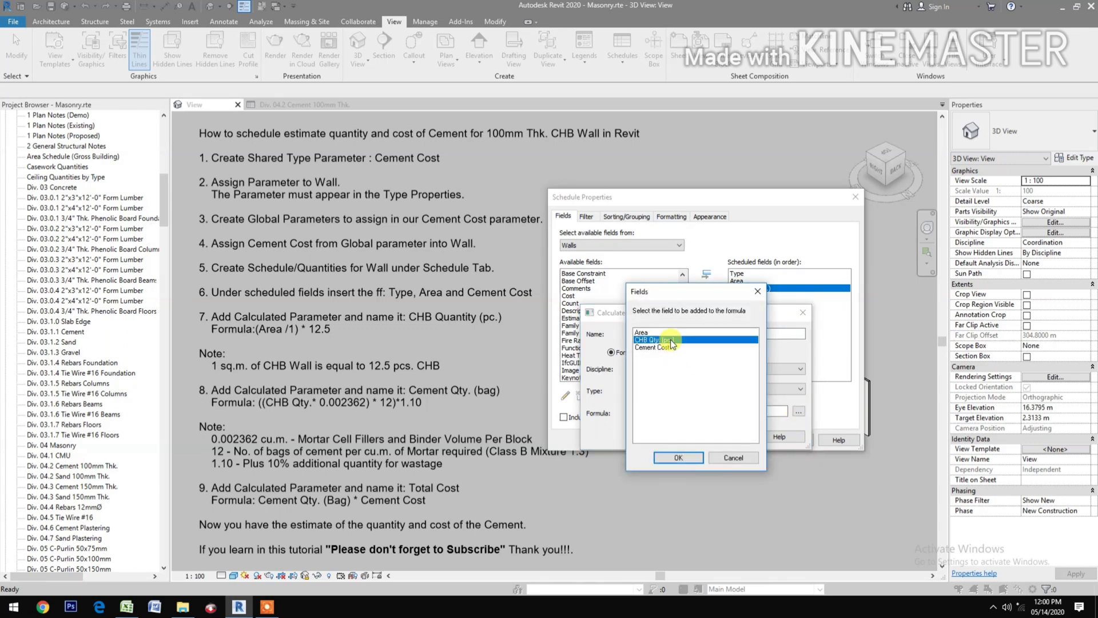
{"action": "left_click", "coordinate": [679, 457]}
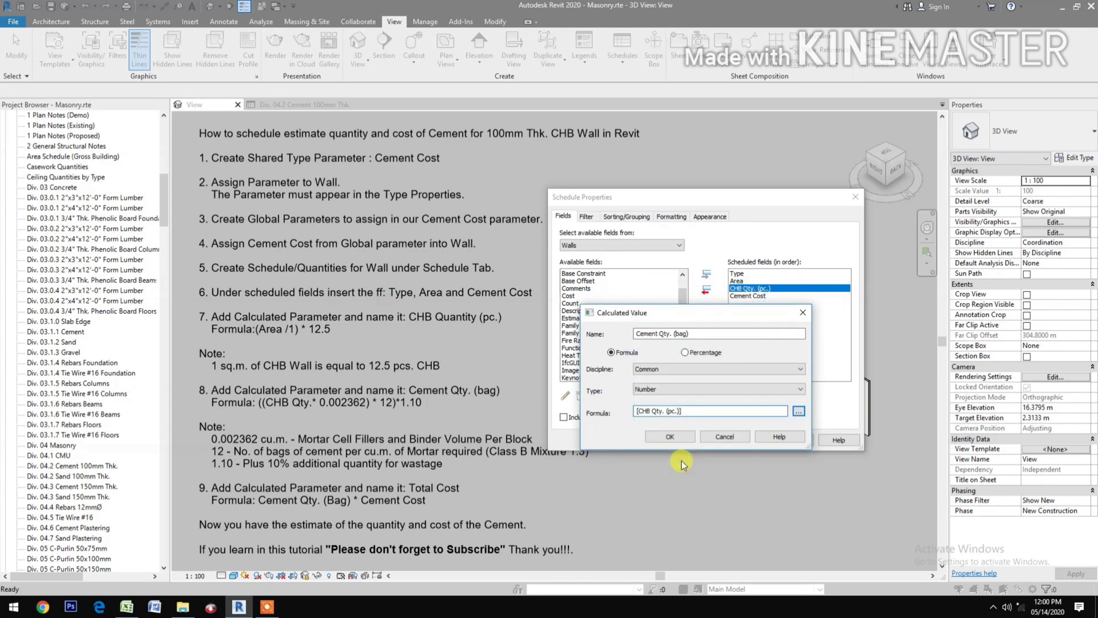
Complete the Cement Qty. (bag) formula as (([CHB Qty. (pc.)]*0.002362)*12)*1.1 and place the field above Cement Cost
{"action": "type", "text": "*0.002362)"}
{"action": "key", "text": "Left"}
{"action": "key", "text": "Left"}
{"action": "key", "text": "Home"}
{"action": "type", "text": "("}
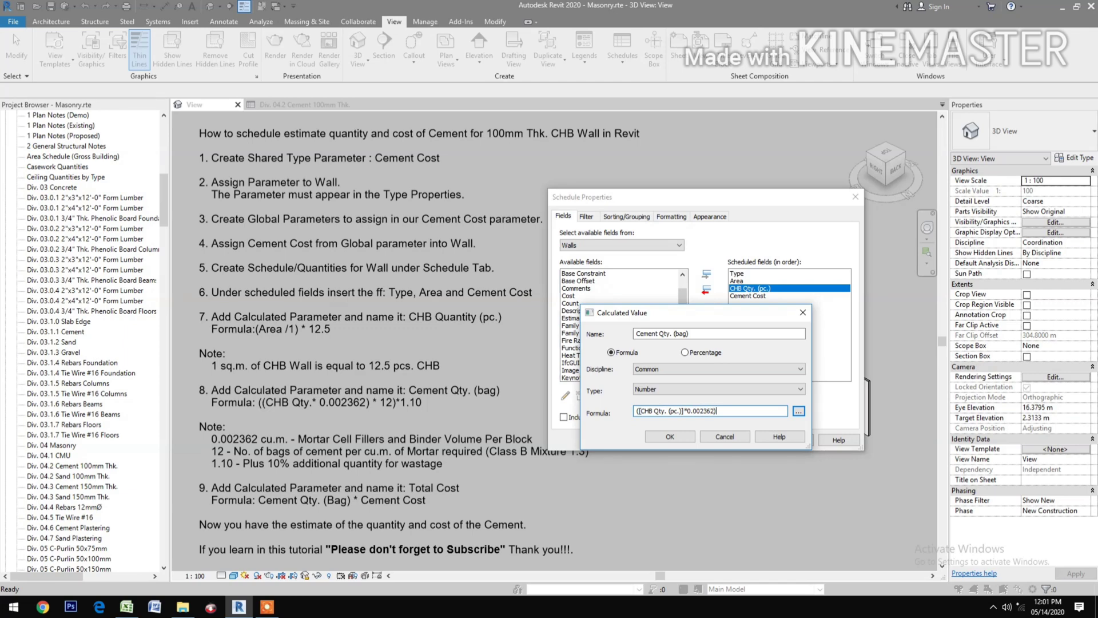
{"action": "type", "text": "*12)"}
{"action": "key", "text": "BackSpace"}
{"action": "type", "text": "(("}
{"action": "left_click", "coordinate": [747, 411]}
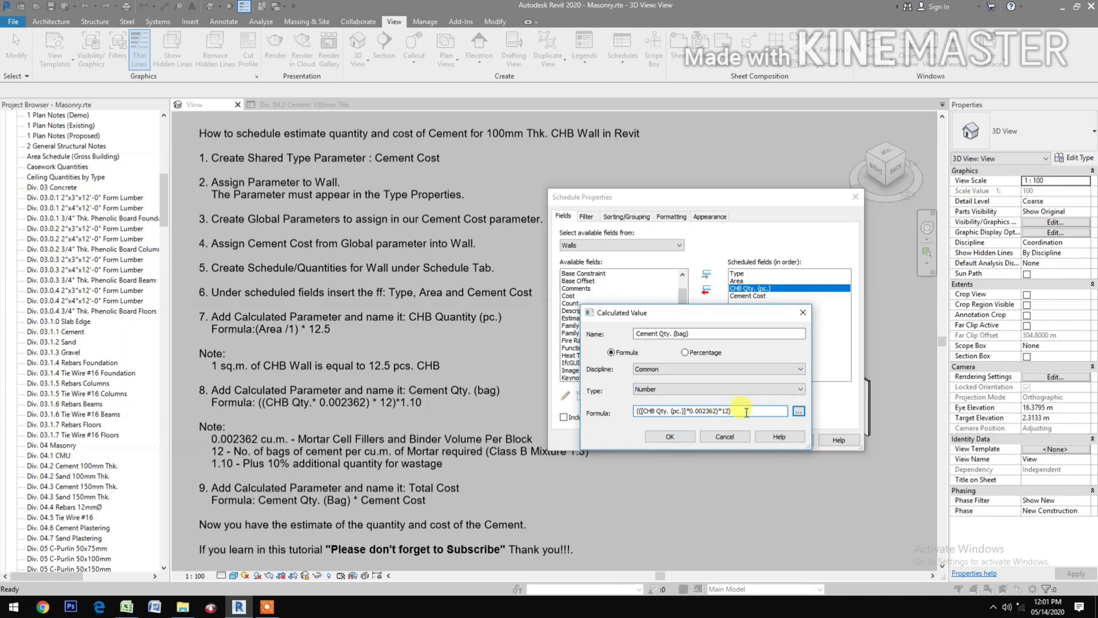
{"action": "type", "text": "*1.1"}
{"action": "left_click", "coordinate": [670, 437]}
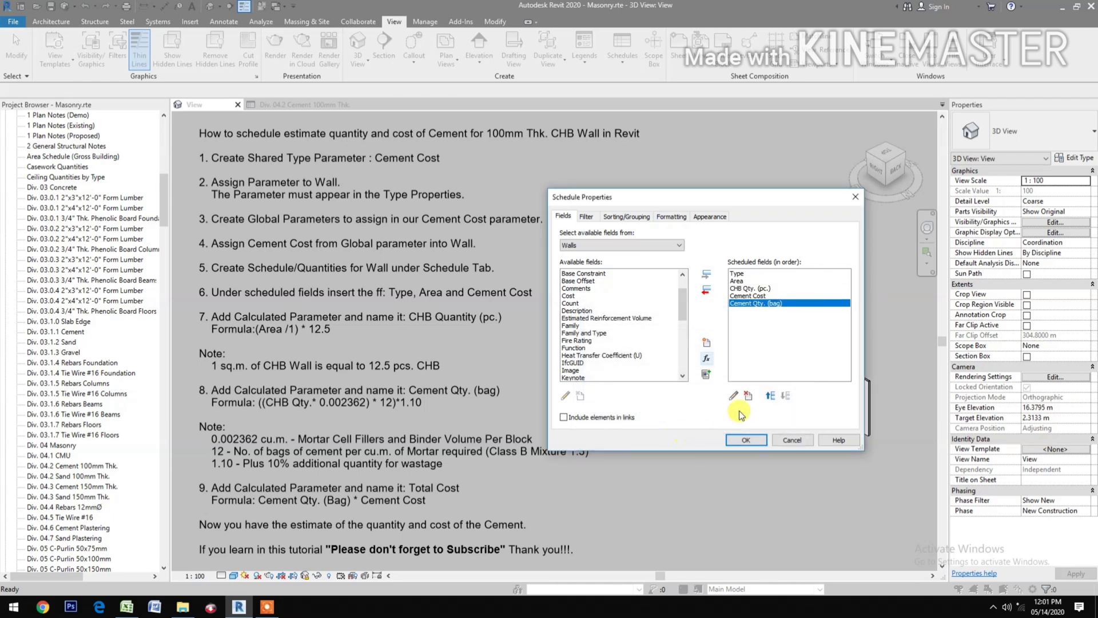
{"action": "left_click", "coordinate": [770, 399]}
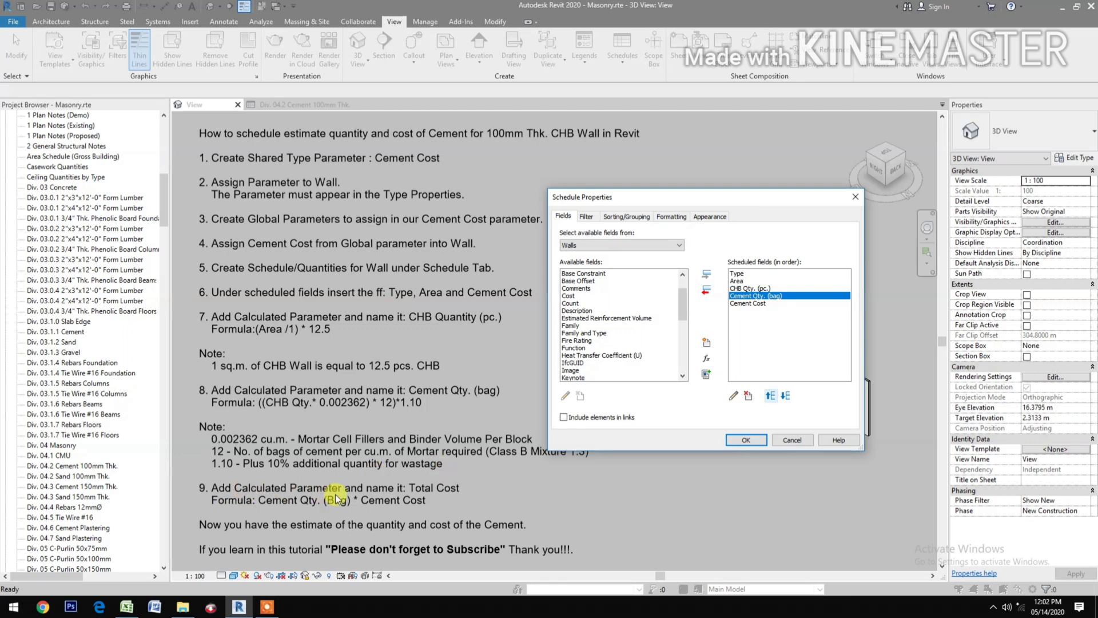
Start a calculated value named Total Cost and set its type to Currency
{"action": "left_click", "coordinate": [708, 359]}
{"action": "type", "text": "T"}
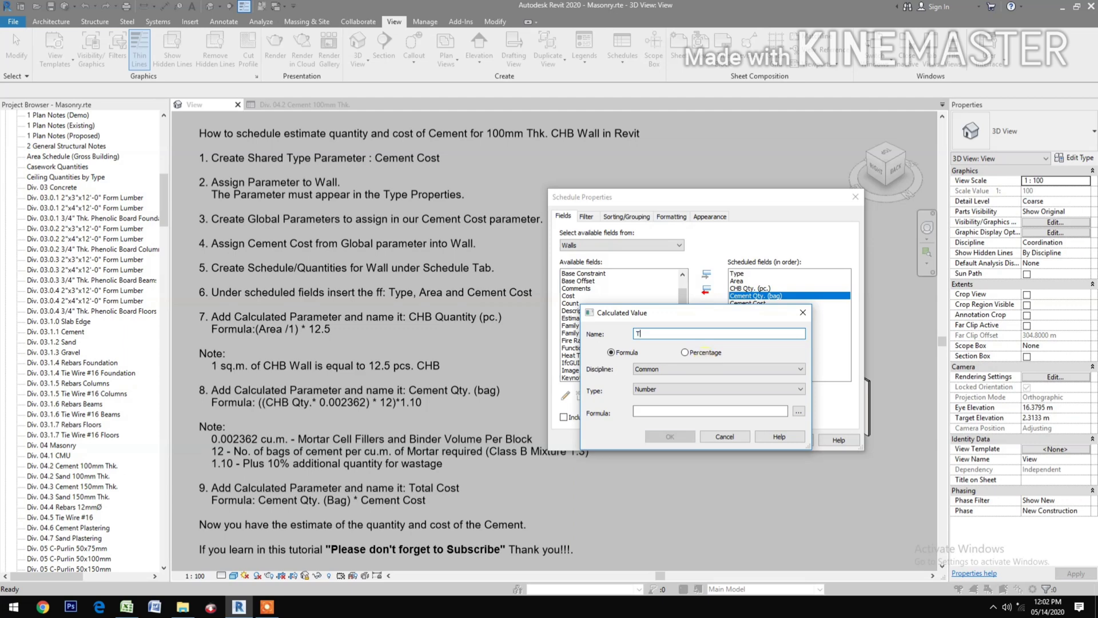
{"action": "type", "text": "otal "}
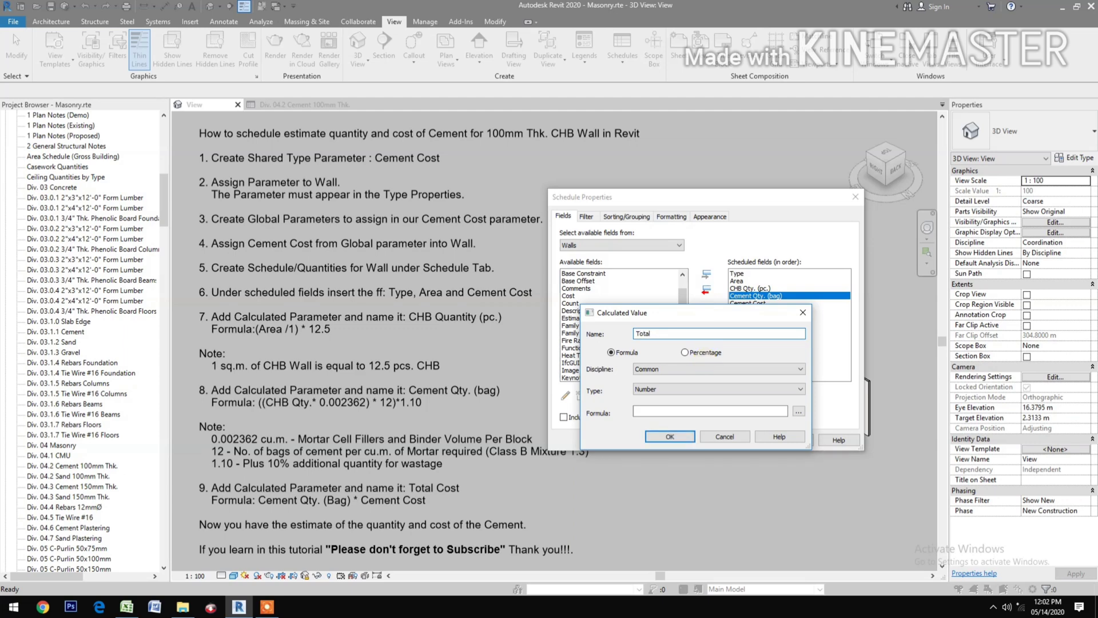
{"action": "type", "text": "Cost"}
{"action": "left_click", "coordinate": [722, 389]}
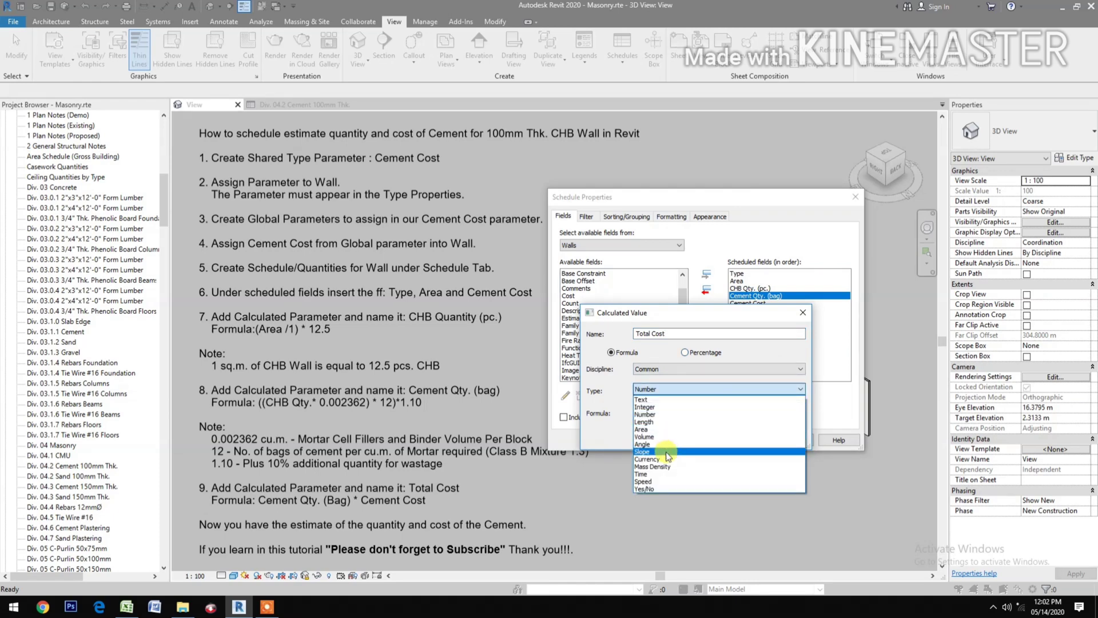
{"action": "left_click", "coordinate": [665, 459]}
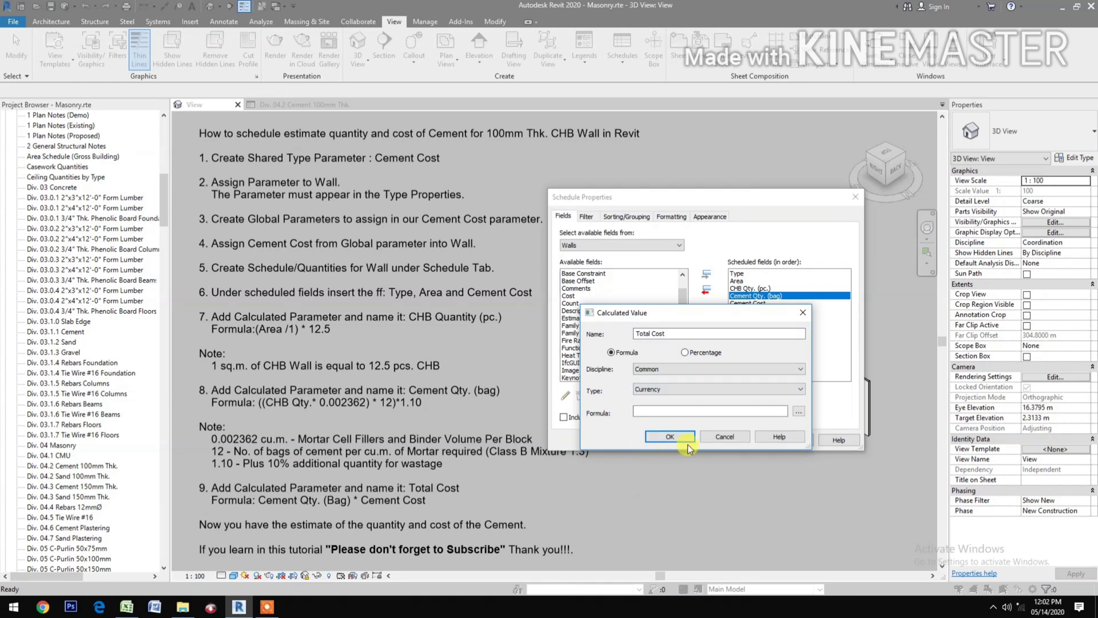
Enter the Total Cost formula as [Cement Qty. (bag)]*Cement Cost and add the calculated value to the schedule
{"action": "left_click", "coordinate": [799, 412]}
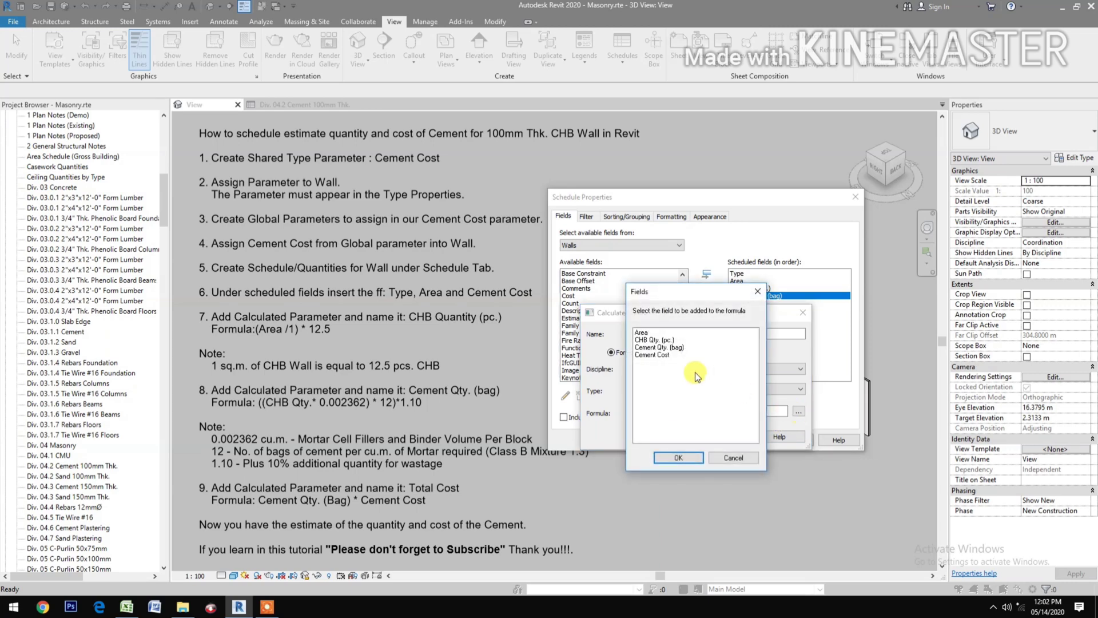
{"action": "left_click", "coordinate": [675, 347]}
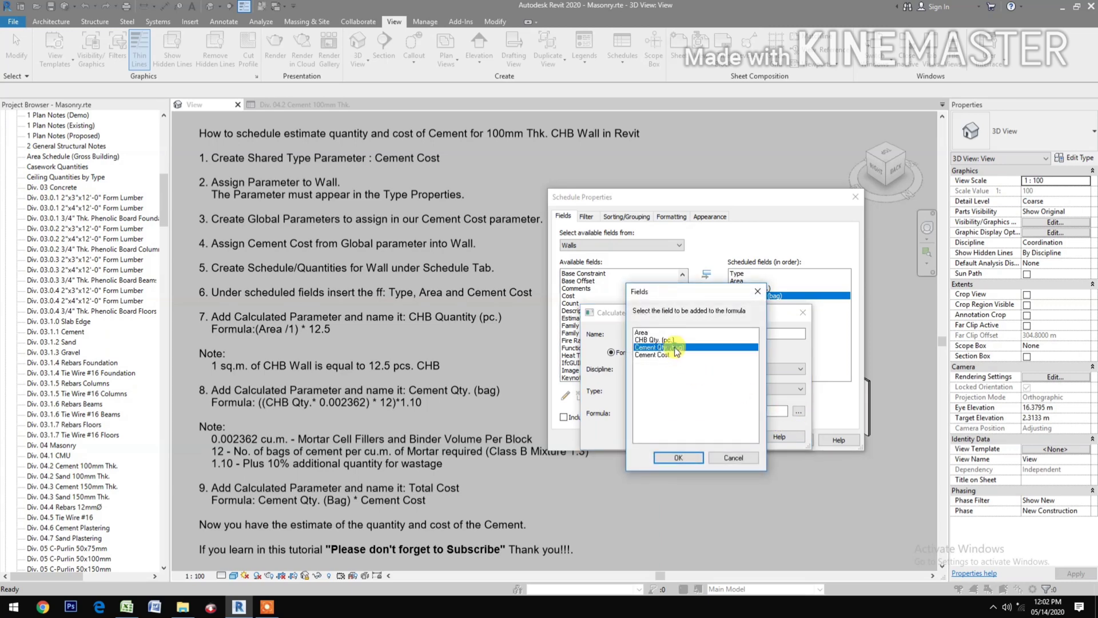
{"action": "left_click", "coordinate": [678, 457]}
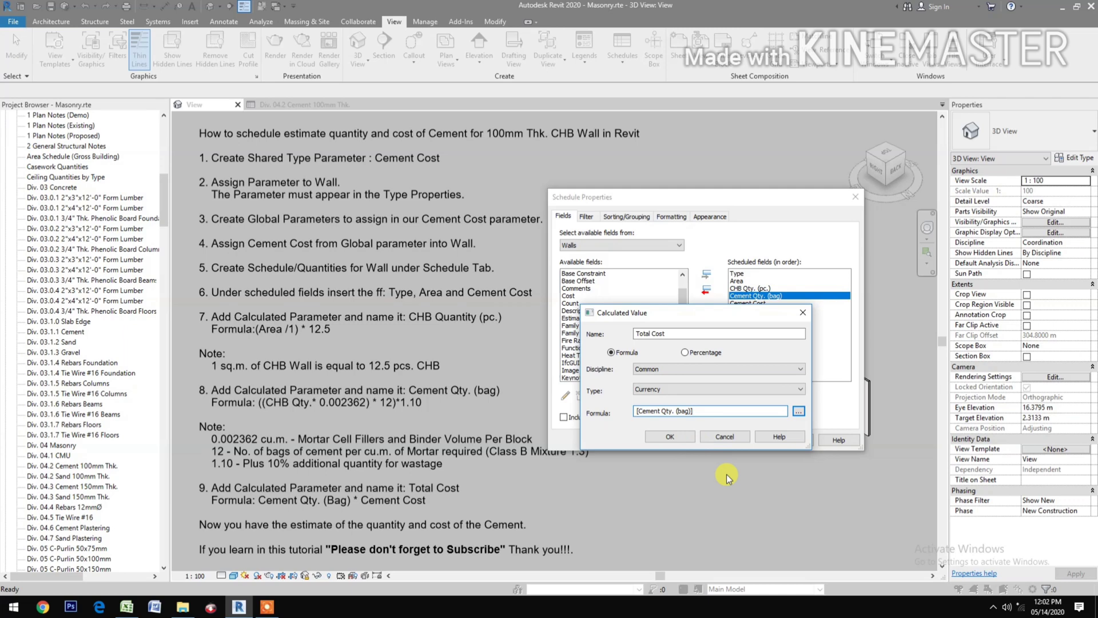
{"action": "type", "text": "*"}
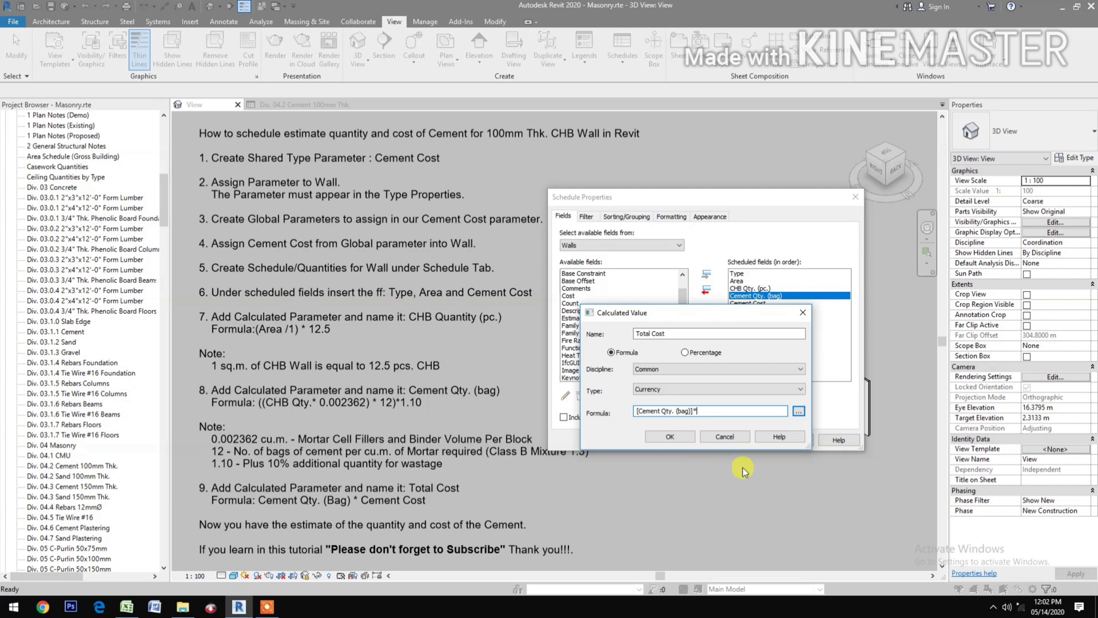
{"action": "left_click", "coordinate": [799, 411]}
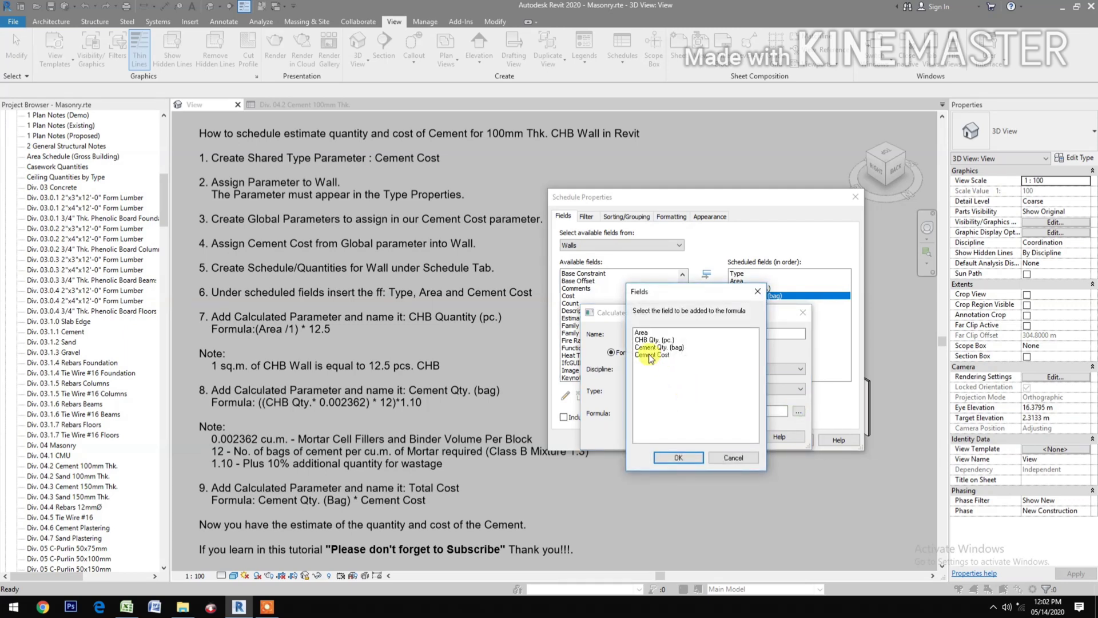
{"action": "left_click", "coordinate": [652, 355]}
{"action": "left_click", "coordinate": [677, 456]}
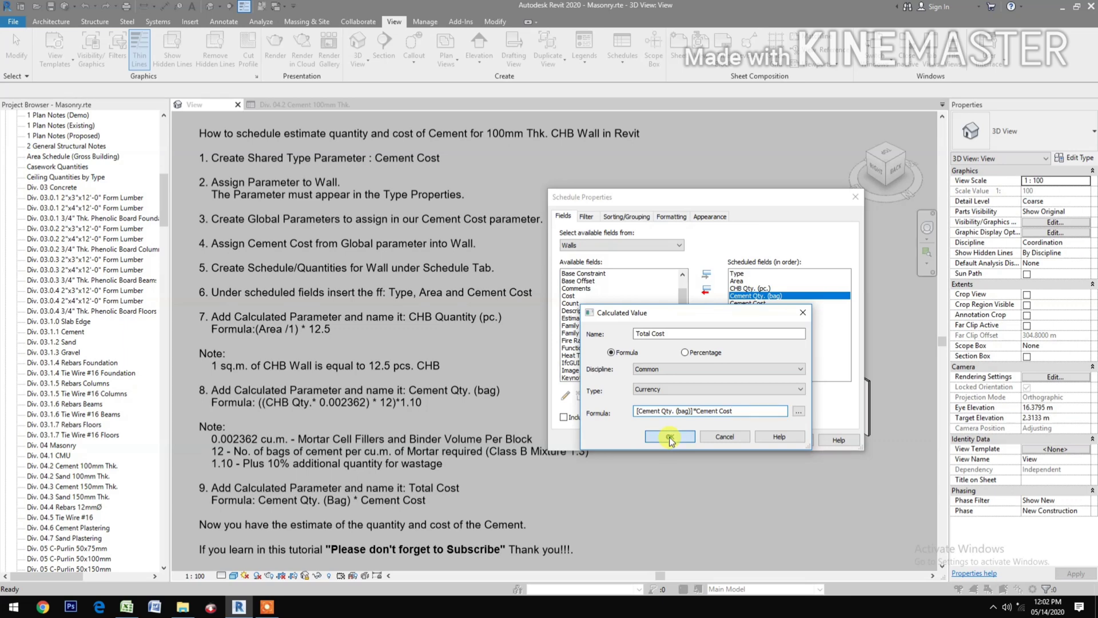
{"action": "left_click", "coordinate": [670, 438]}
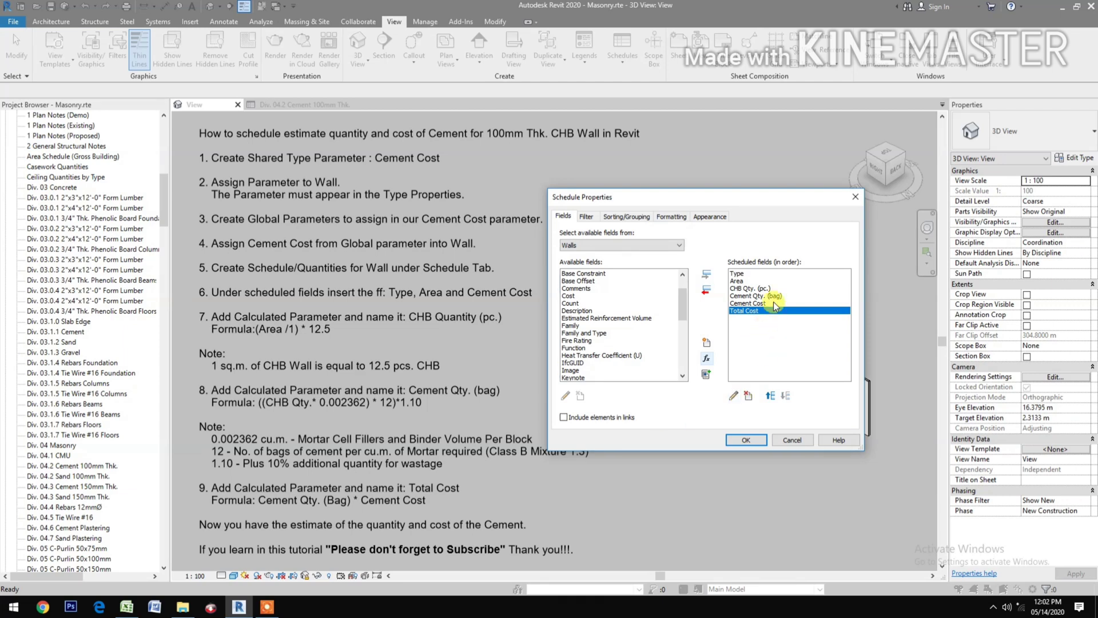
Turn on grand totals in the wall schedule's sorting and grouping settings
{"action": "left_click", "coordinate": [620, 219]}
{"action": "left_click", "coordinate": [623, 235]}
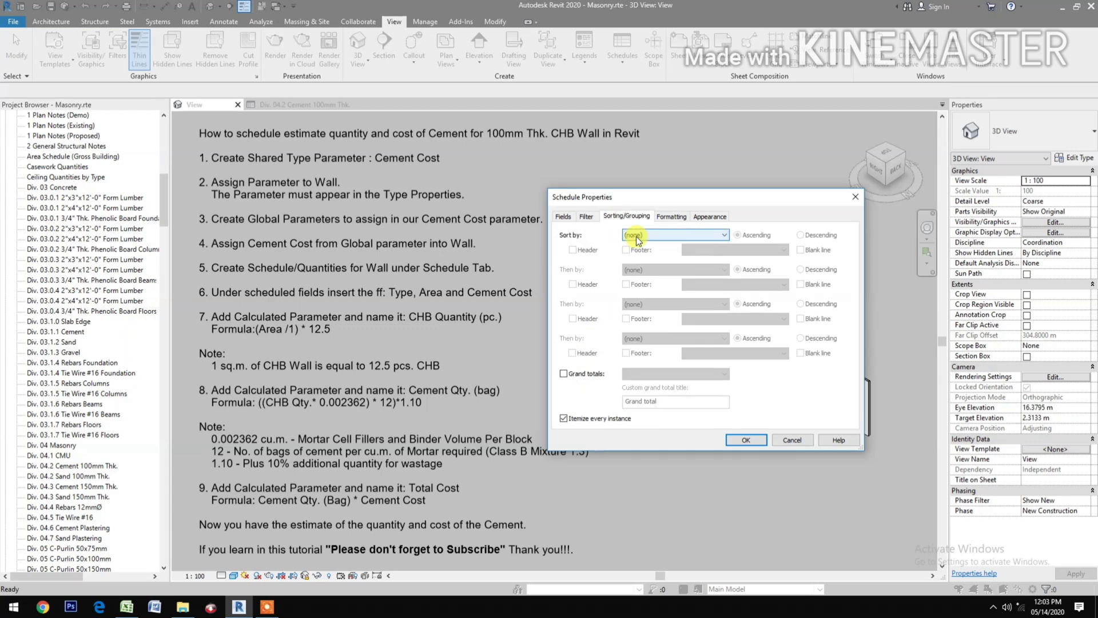
{"action": "left_click", "coordinate": [564, 374]}
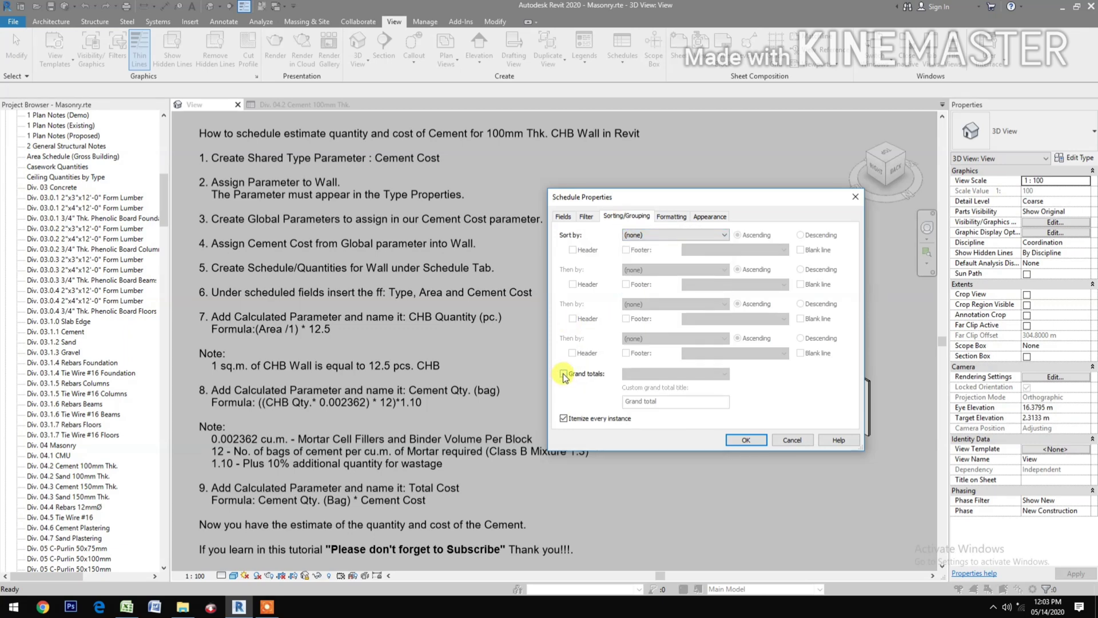
{"action": "left_click", "coordinate": [564, 374]}
Format the Total Cost field with right alignment, the project settings number format and calculated totals
{"action": "left_click", "coordinate": [671, 216]}
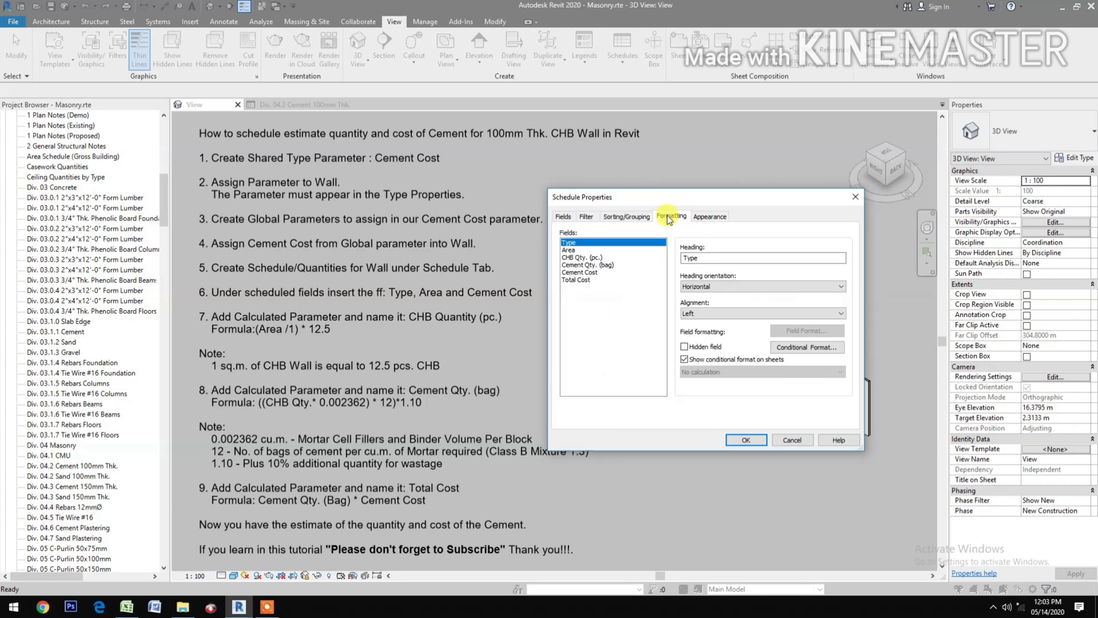
{"action": "left_click", "coordinate": [581, 281]}
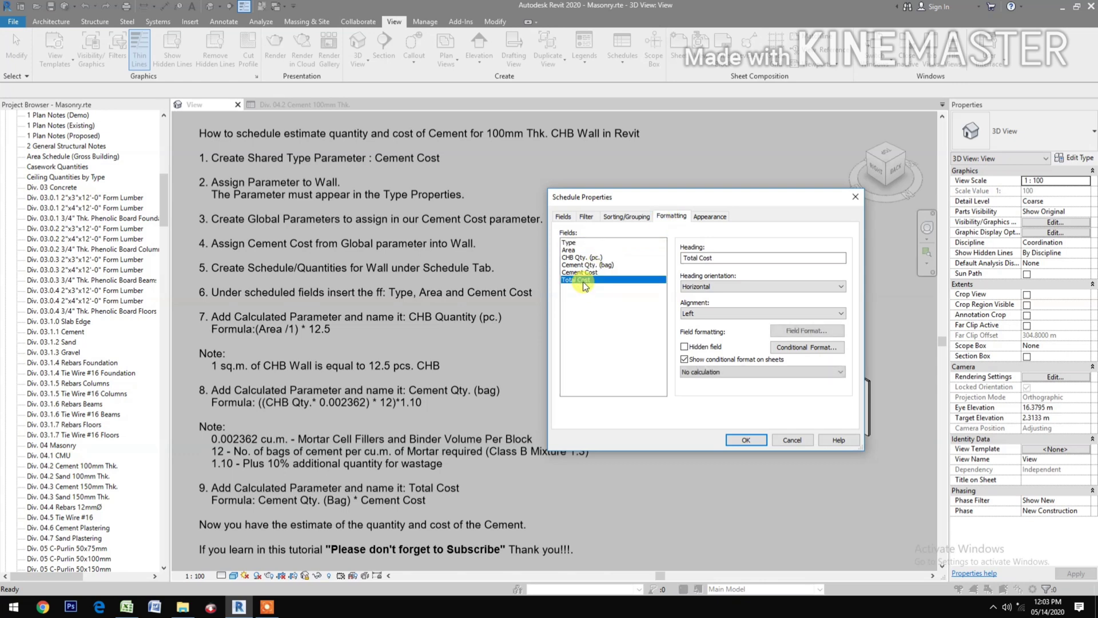
{"action": "left_click", "coordinate": [687, 313]}
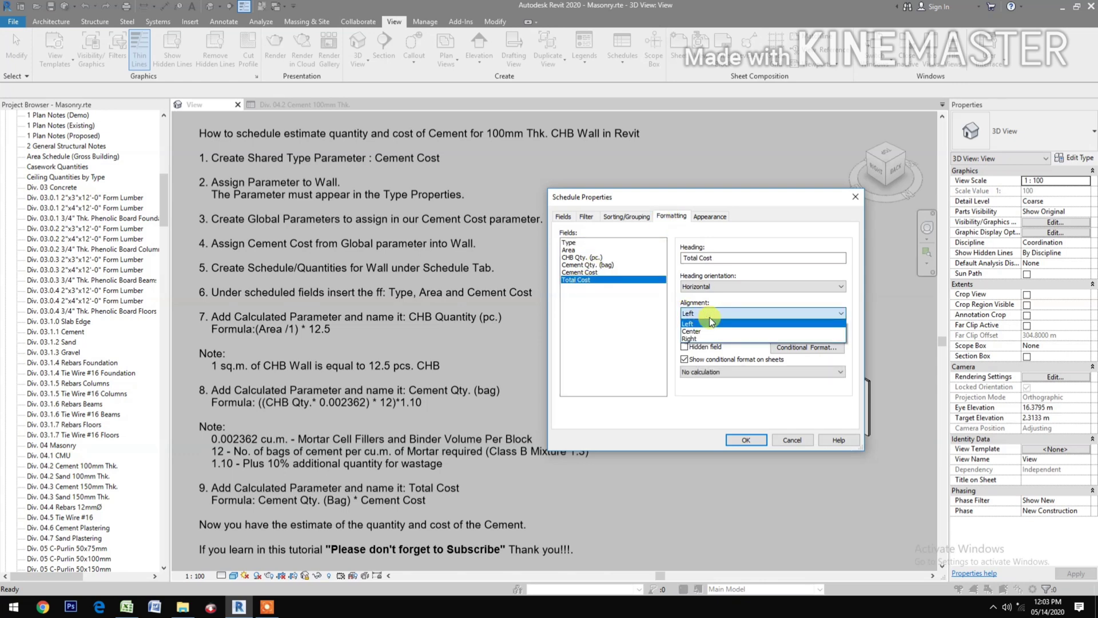
{"action": "left_click", "coordinate": [692, 339]}
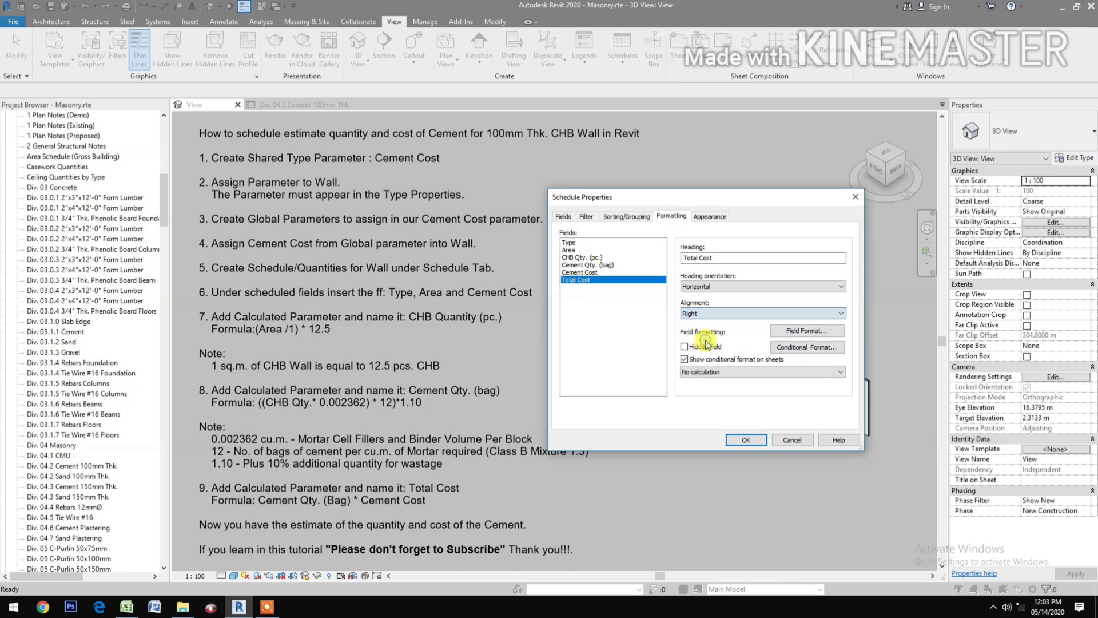
{"action": "left_click", "coordinate": [795, 334]}
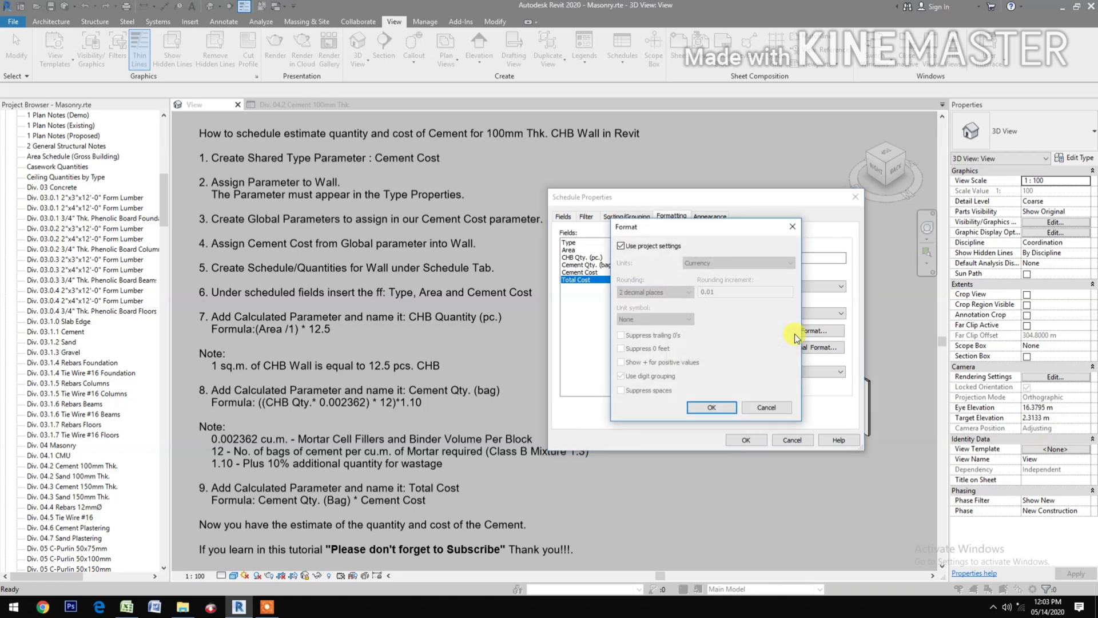
{"action": "left_click", "coordinate": [711, 407]}
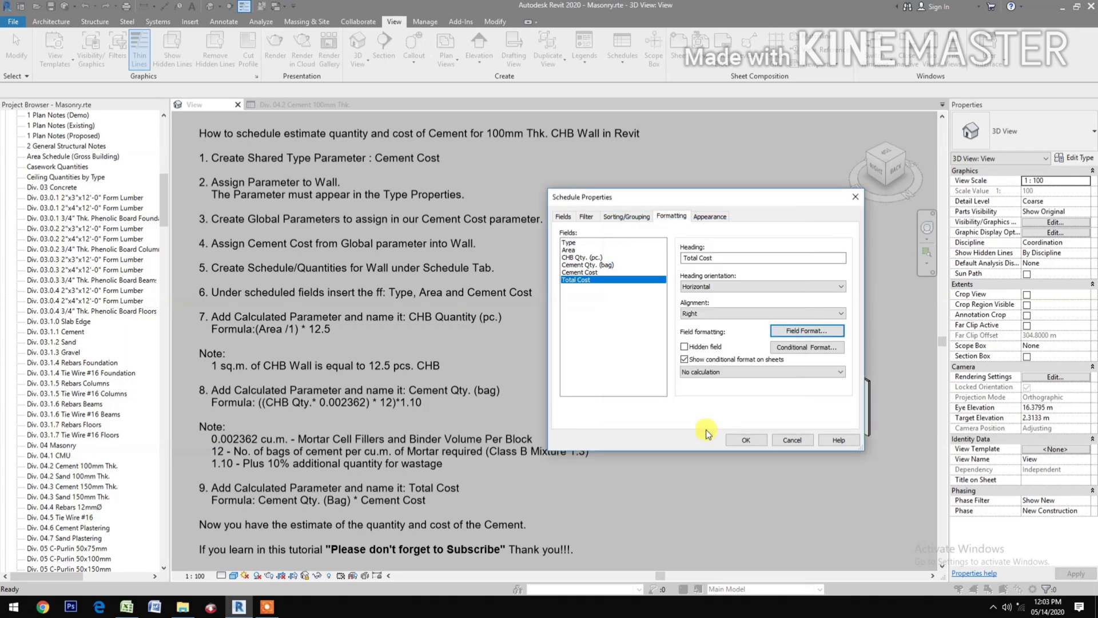
{"action": "left_click", "coordinate": [721, 372]}
{"action": "left_click", "coordinate": [727, 388]}
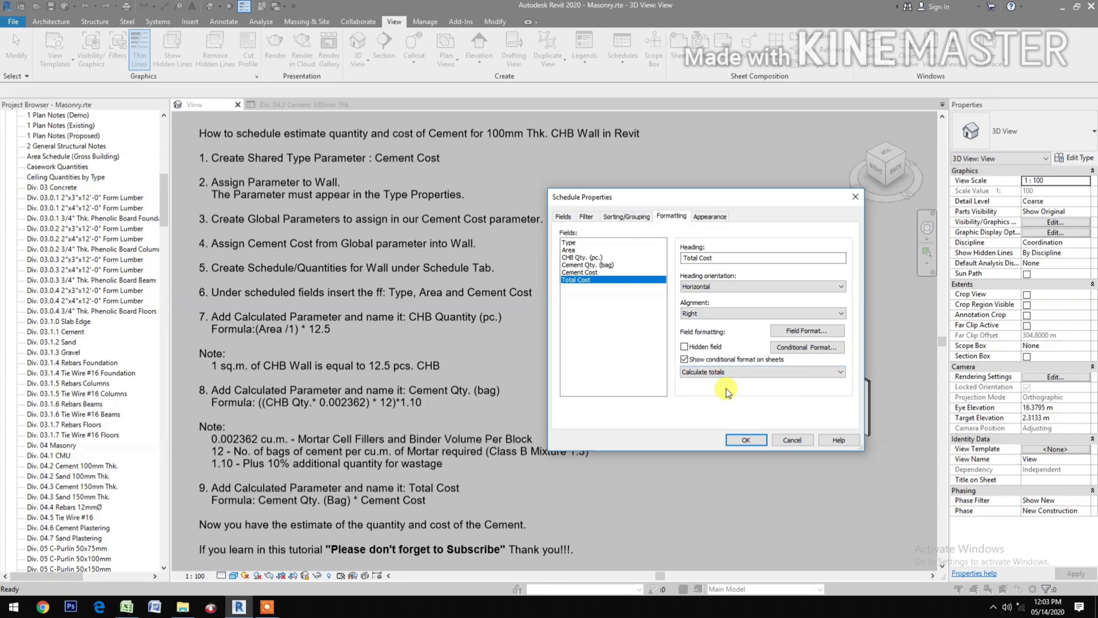
Set the Cement Cost field's alignment to Right and accept the project settings for its number format
{"action": "left_click", "coordinate": [590, 274]}
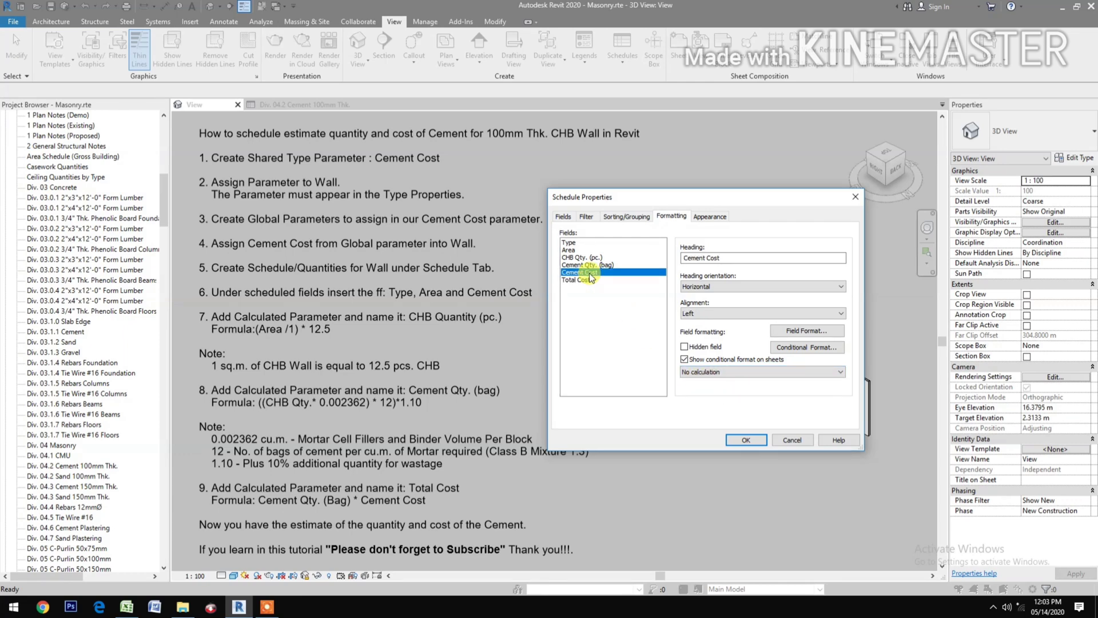
{"action": "left_click", "coordinate": [719, 314]}
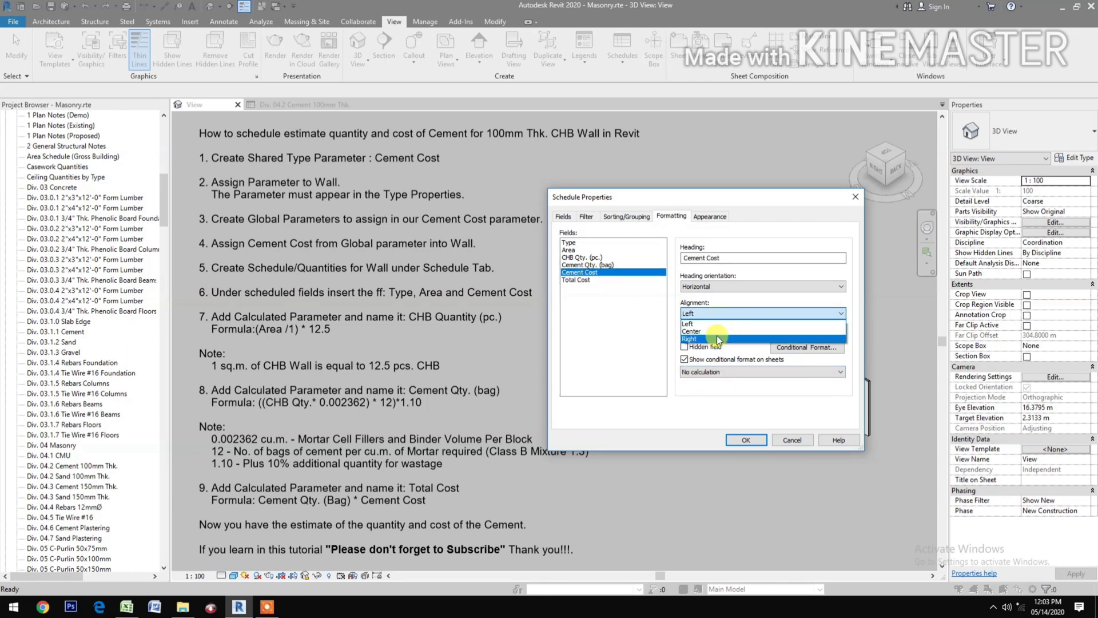
{"action": "left_click", "coordinate": [716, 339]}
{"action": "left_click", "coordinate": [796, 332]}
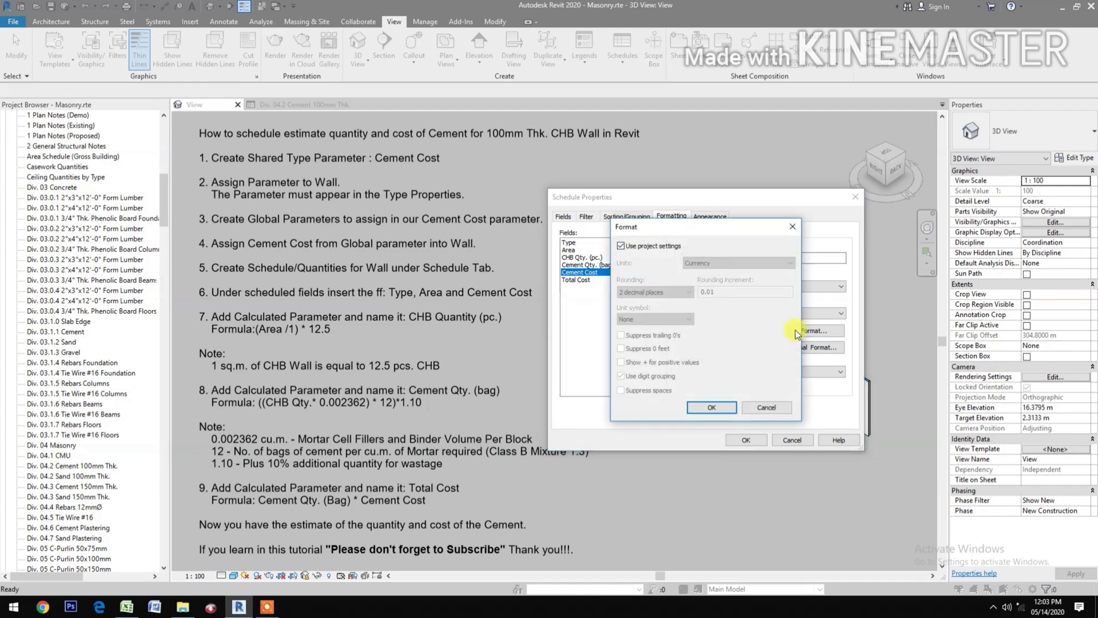
{"action": "left_click", "coordinate": [709, 407]}
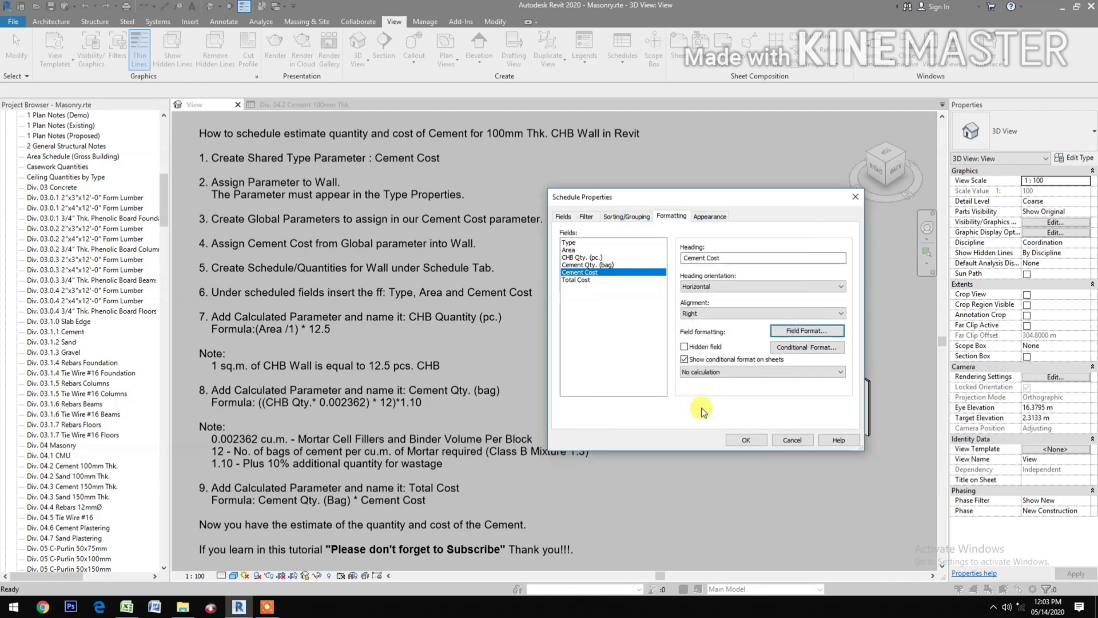
Format the Cement Qty. (bag) field with right alignment, Fixed units rounded to 2 decimal places, and calculated totals
{"action": "left_click", "coordinate": [604, 266]}
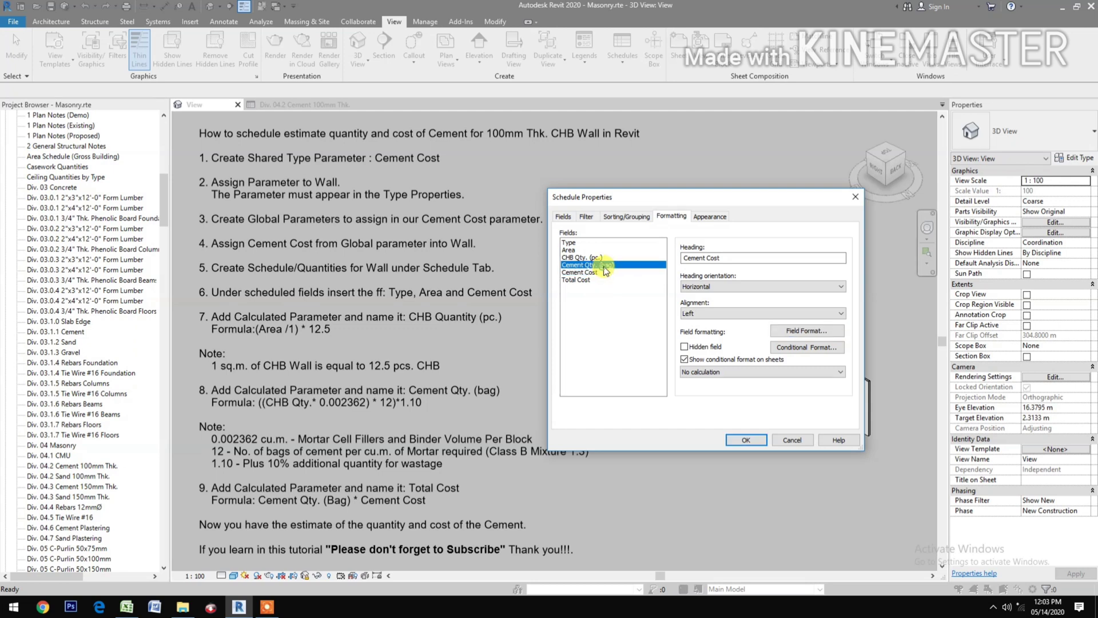
{"action": "left_click", "coordinate": [712, 315]}
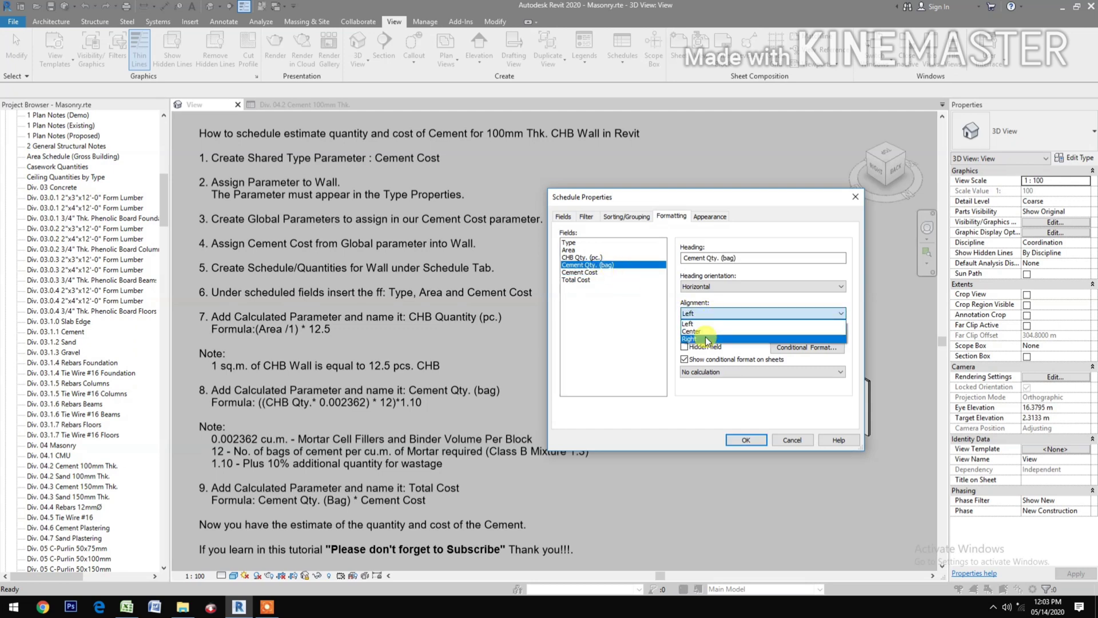
{"action": "left_click", "coordinate": [754, 336]}
{"action": "left_click", "coordinate": [789, 332]}
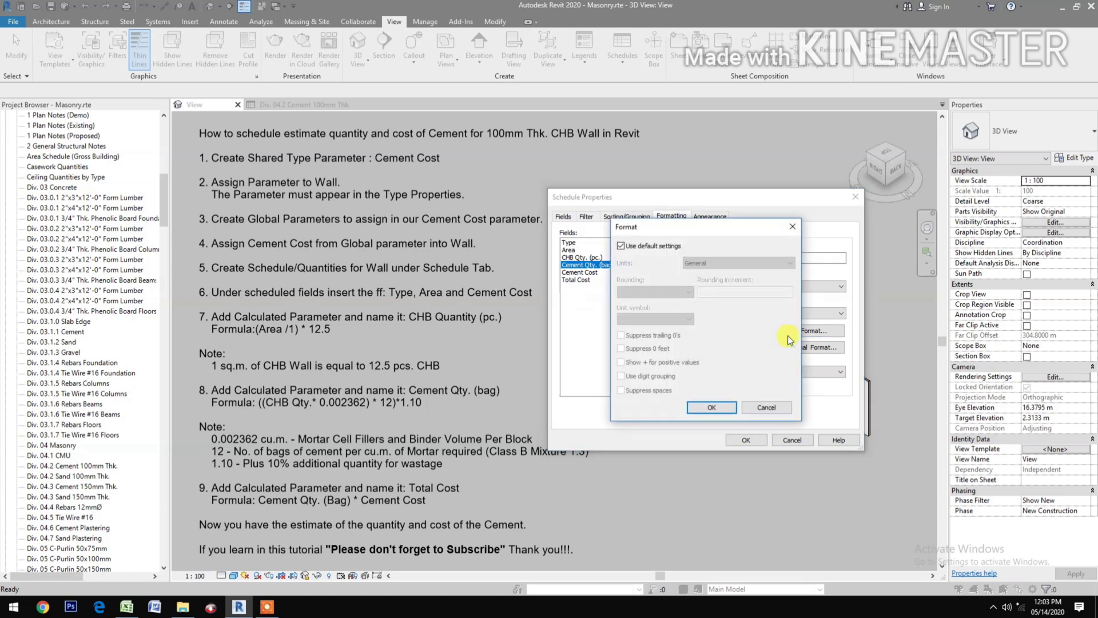
{"action": "left_click", "coordinate": [631, 246]}
{"action": "left_click", "coordinate": [698, 263]}
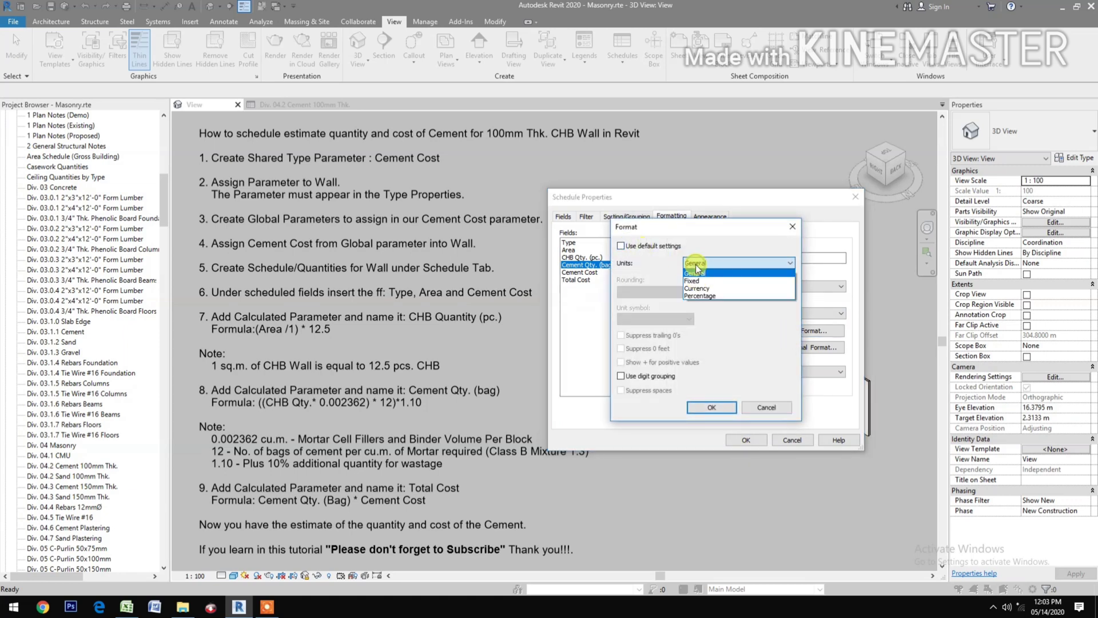
{"action": "left_click", "coordinate": [696, 281]}
{"action": "left_click", "coordinate": [654, 292]}
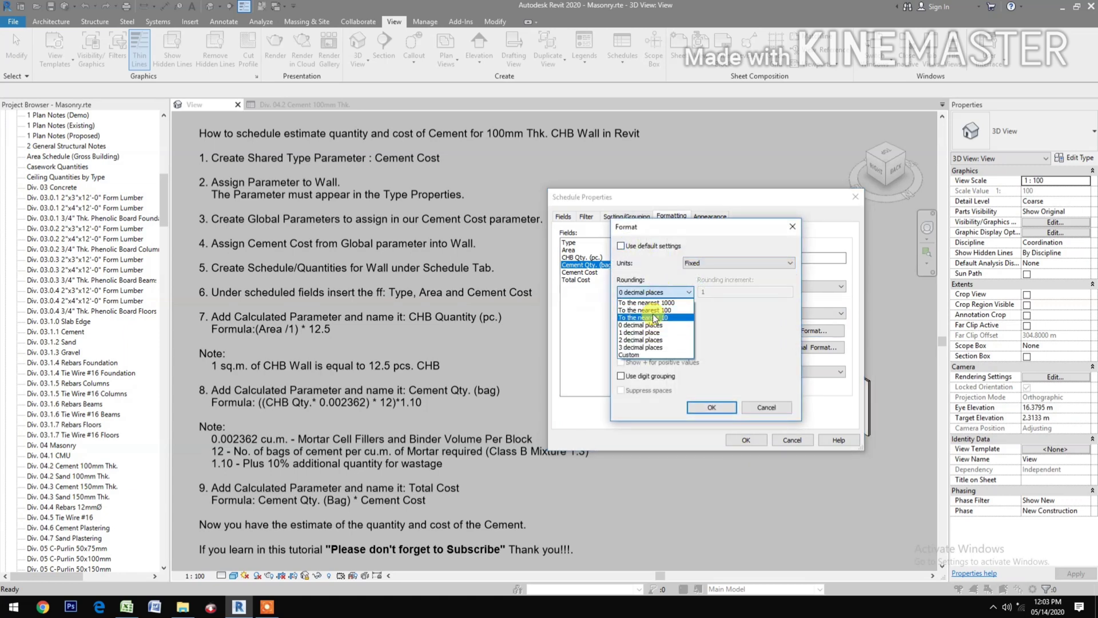
{"action": "left_click", "coordinate": [654, 340]}
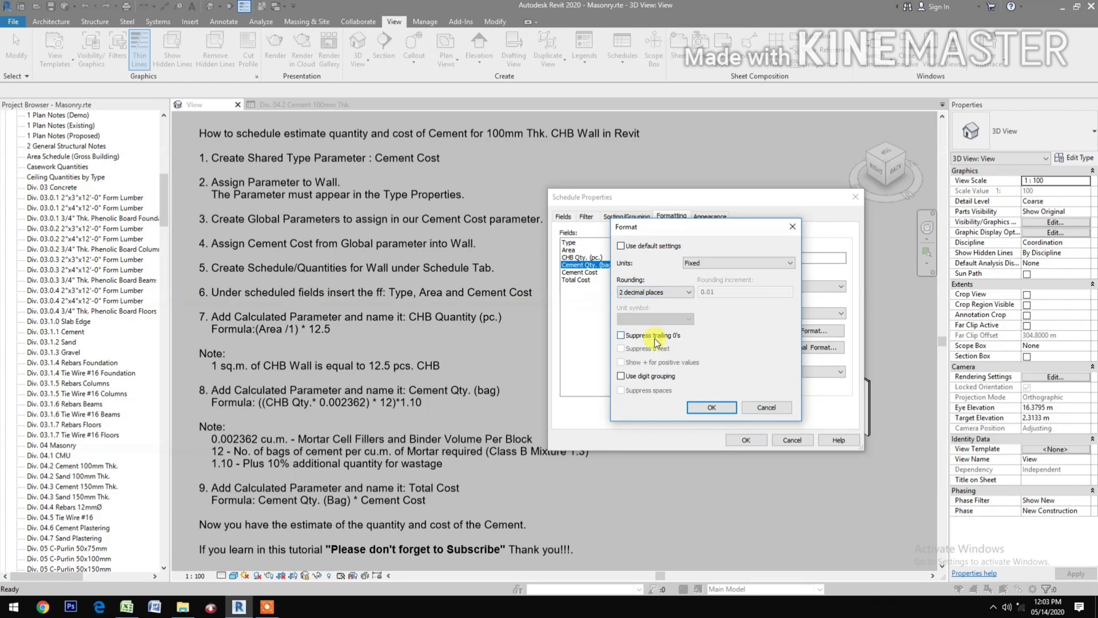
{"action": "left_click", "coordinate": [715, 410]}
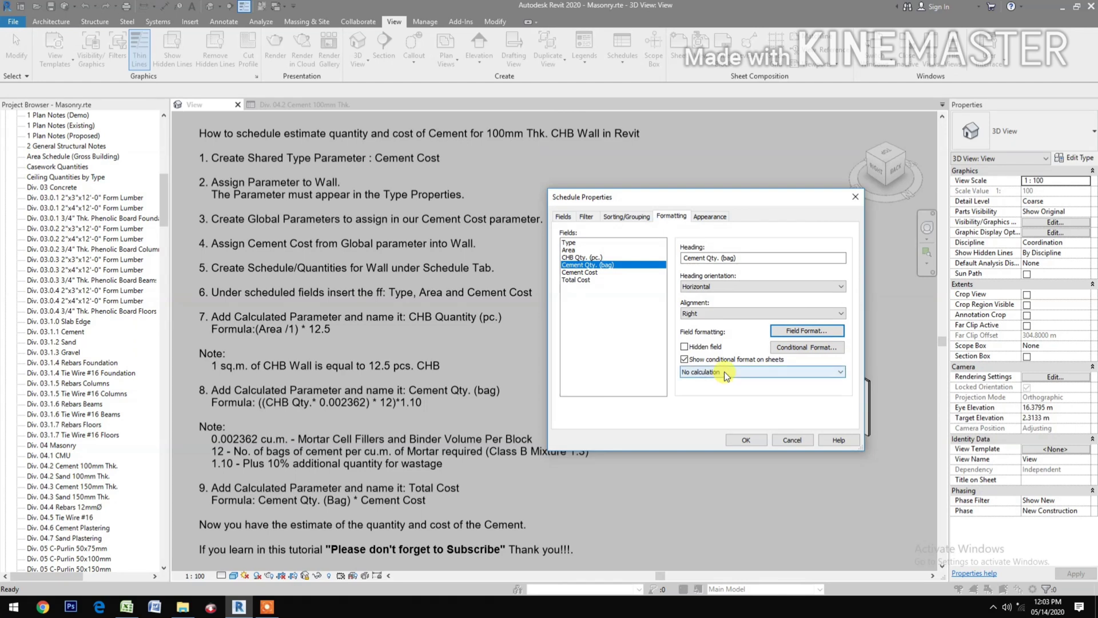
{"action": "left_click", "coordinate": [724, 372]}
{"action": "left_click", "coordinate": [719, 390]}
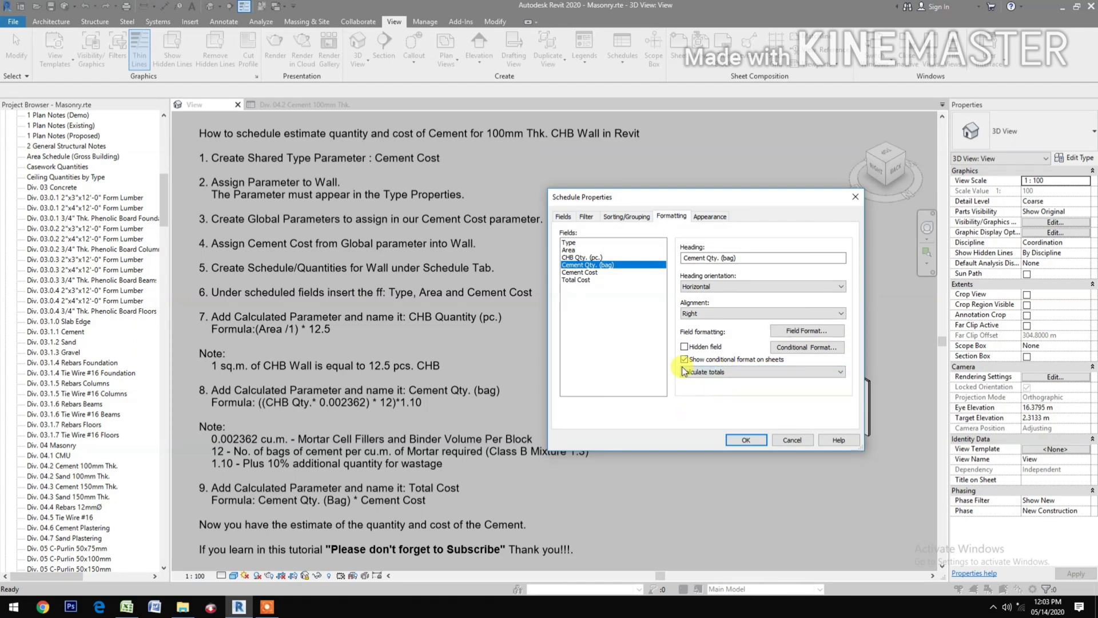
Format the CHB Qty. (pc.) field with right alignment, the default number format settings and calculated totals
{"action": "left_click", "coordinate": [587, 258]}
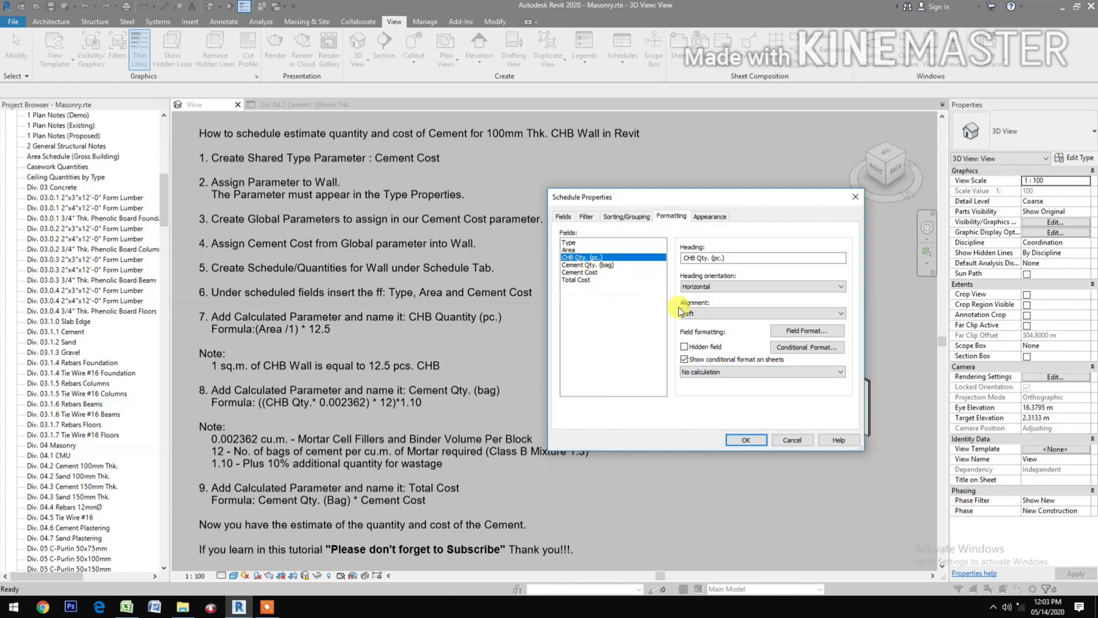
{"action": "left_click", "coordinate": [705, 314]}
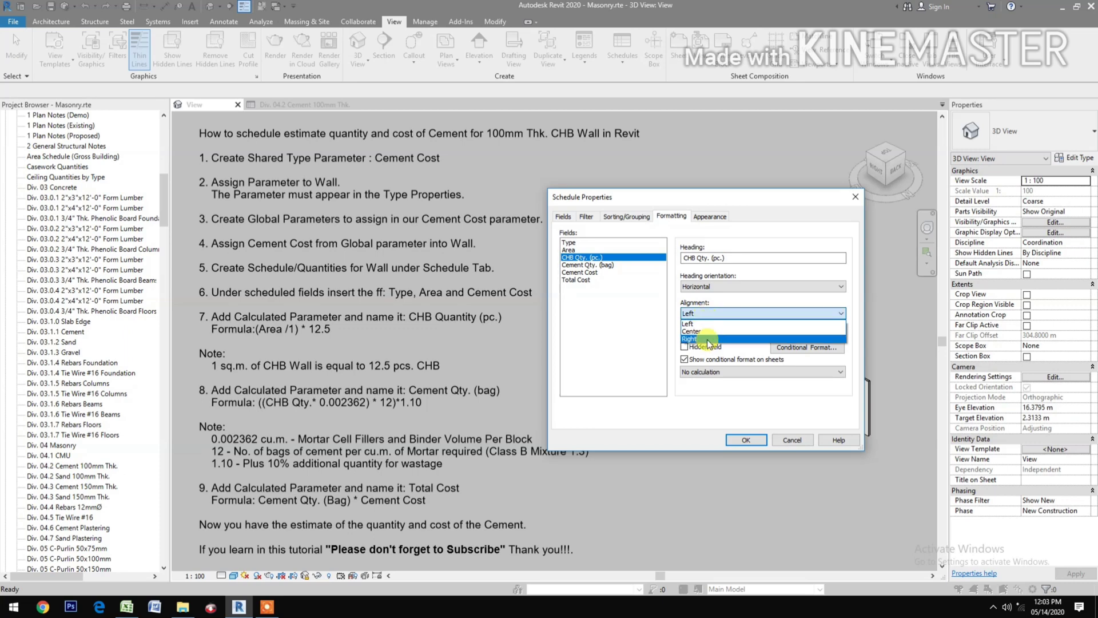
{"action": "left_click", "coordinate": [734, 338]}
{"action": "left_click", "coordinate": [800, 332]}
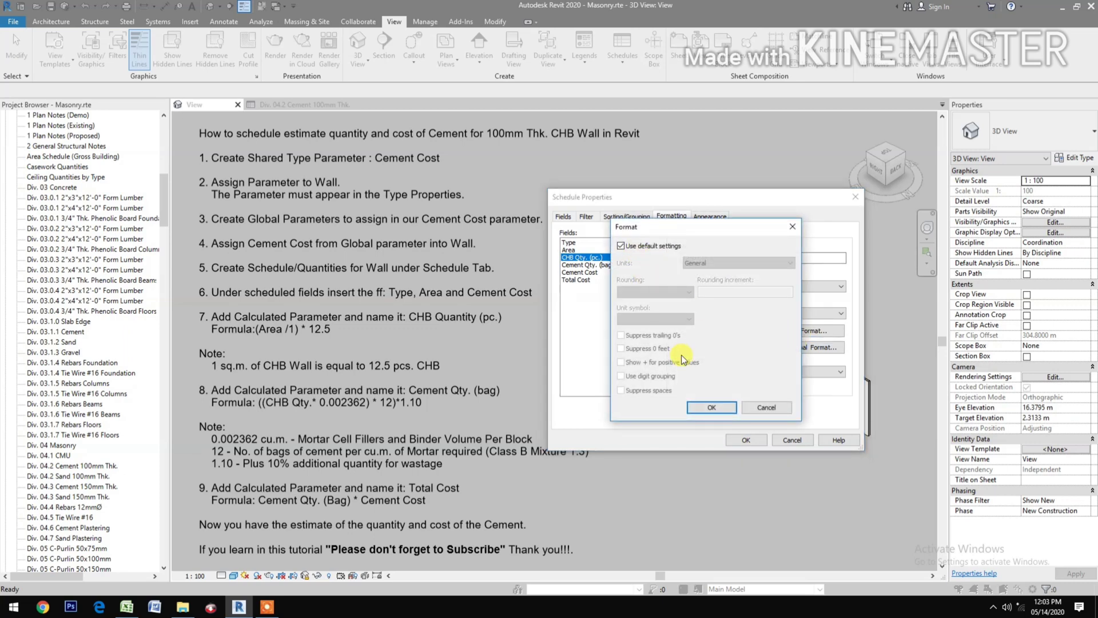
{"action": "left_click", "coordinate": [704, 409]}
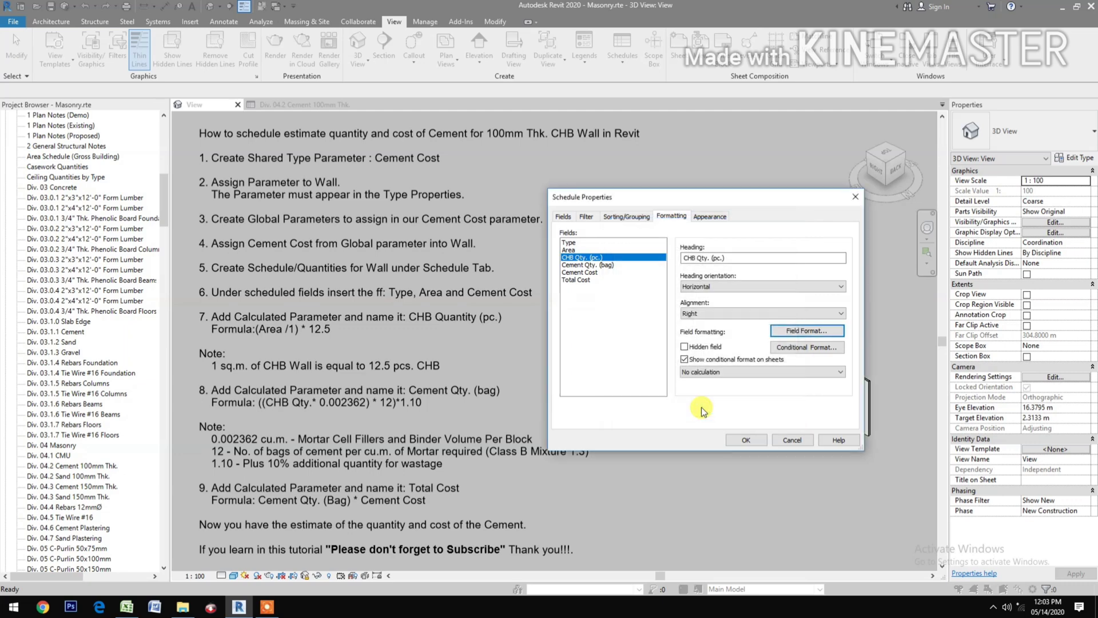
{"action": "left_click", "coordinate": [714, 372]}
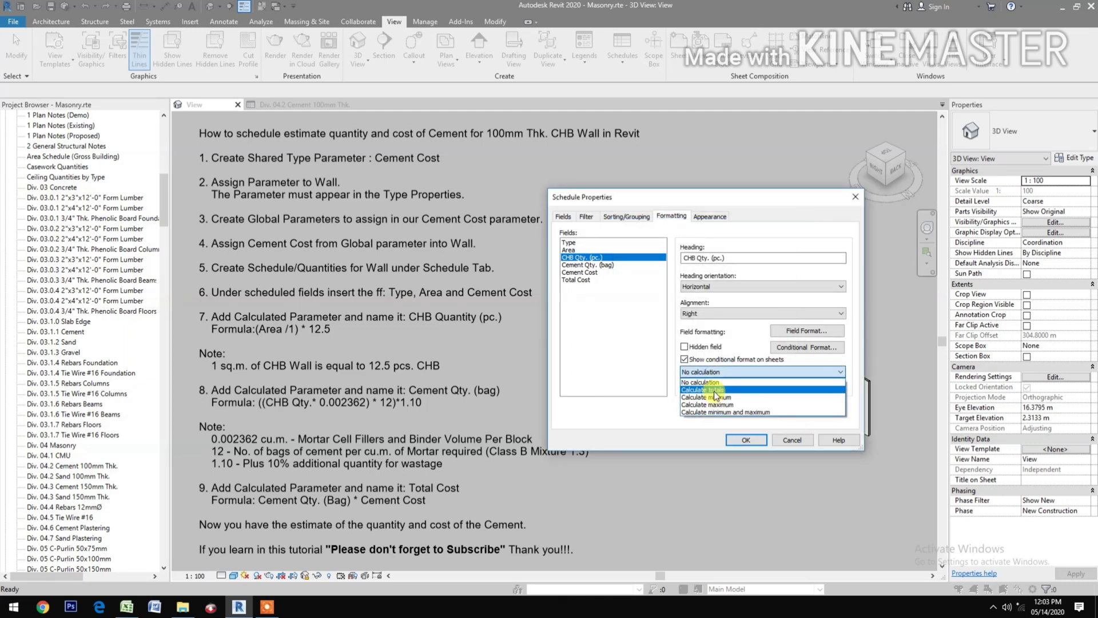
{"action": "left_click", "coordinate": [714, 390]}
Format the Area field with right alignment, square meters rounded to 2 decimal places, digit grouping and calculated totals
{"action": "left_click", "coordinate": [583, 250]}
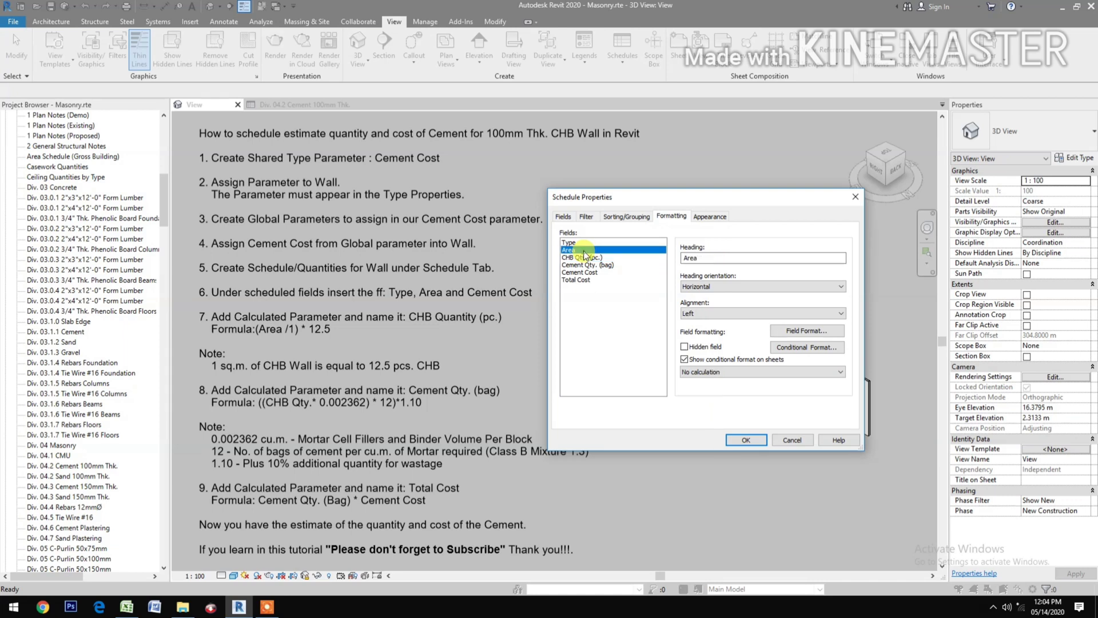
{"action": "left_click", "coordinate": [726, 315]}
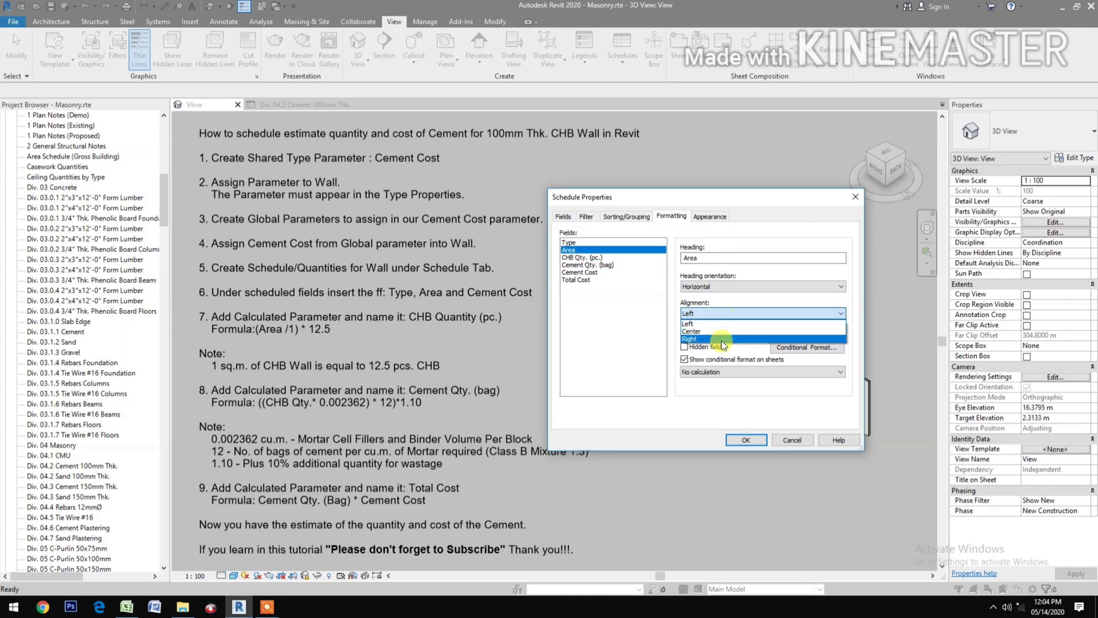
{"action": "left_click", "coordinate": [722, 340]}
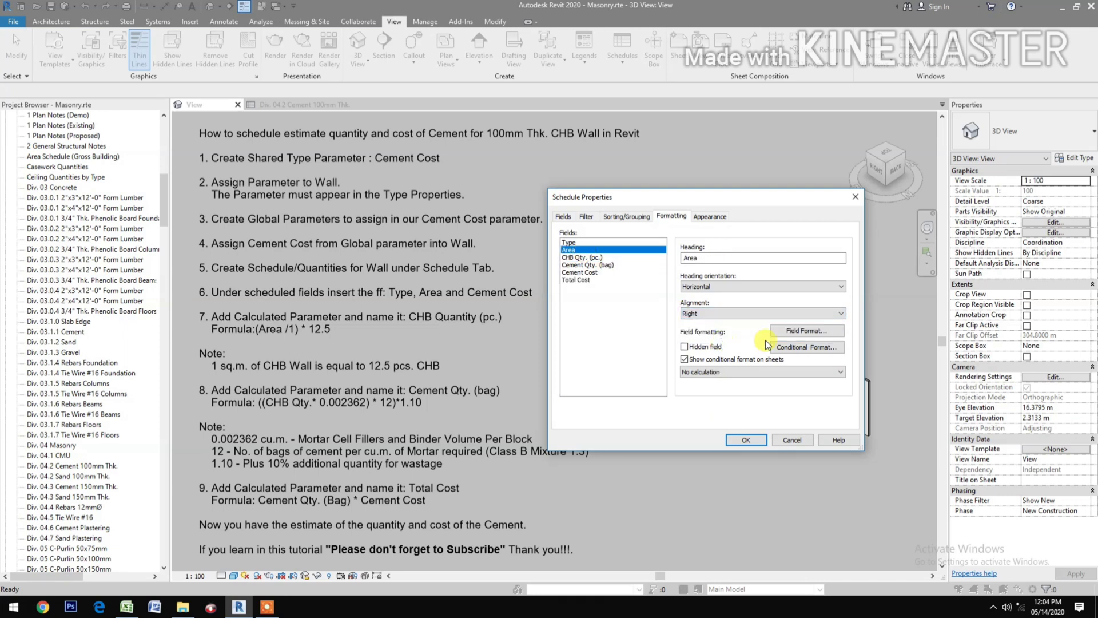
{"action": "left_click", "coordinate": [795, 331]}
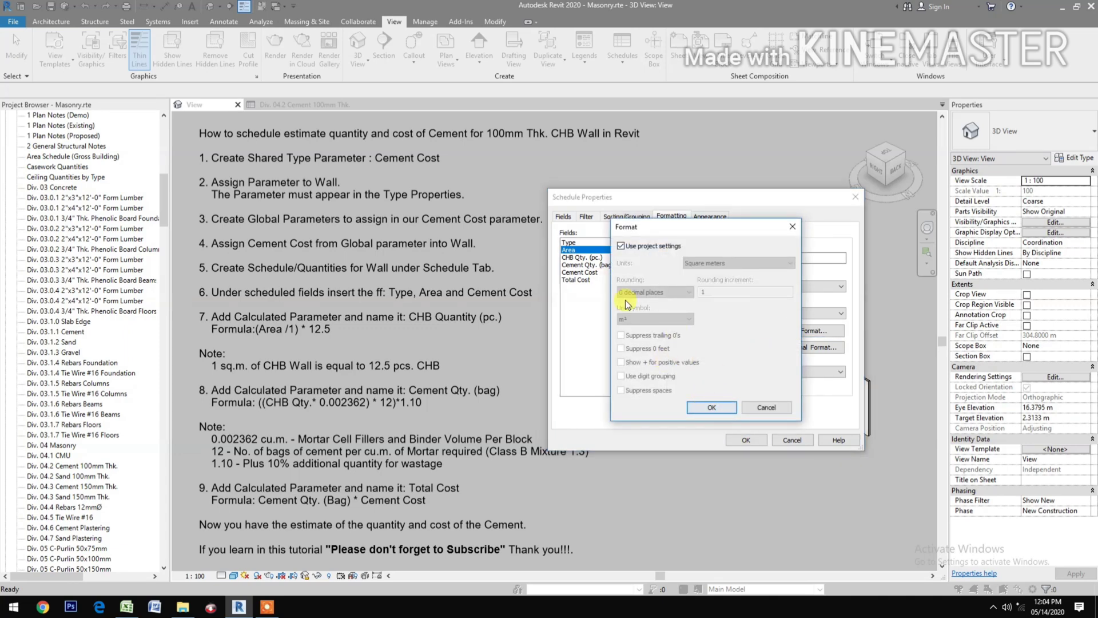
{"action": "left_click", "coordinate": [621, 247]}
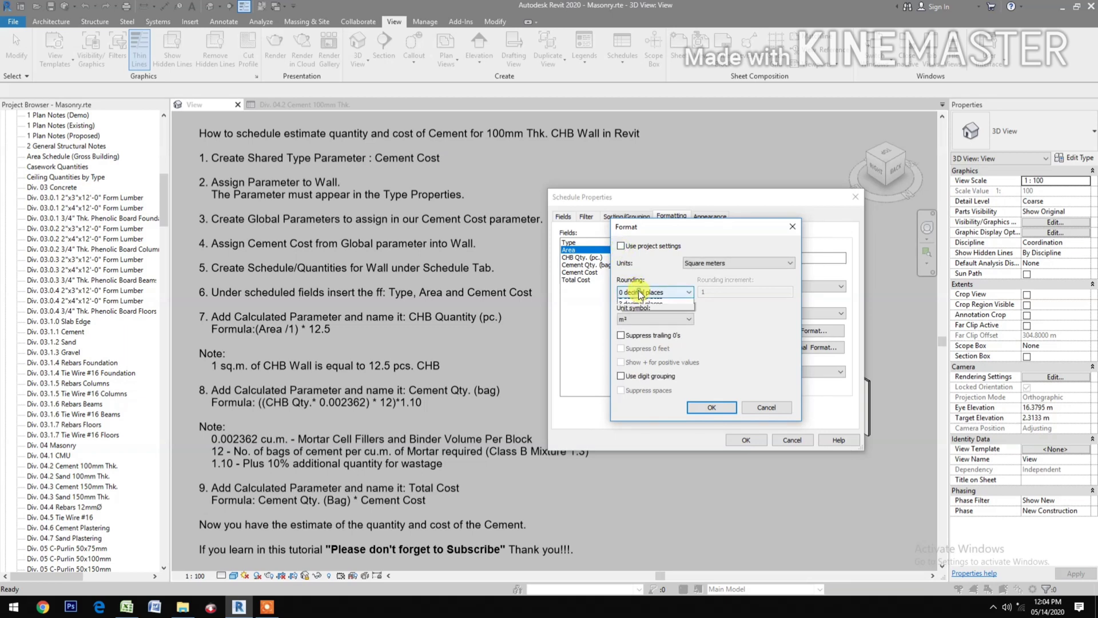
{"action": "left_click", "coordinate": [641, 292]}
{"action": "left_click", "coordinate": [639, 340]}
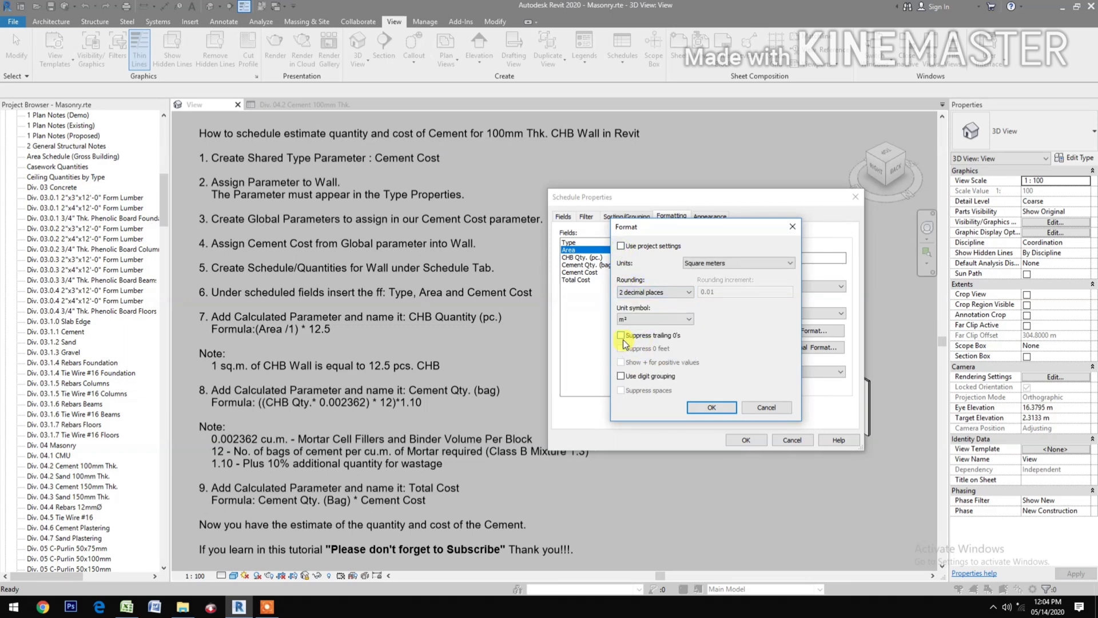
{"action": "left_click", "coordinate": [621, 376]}
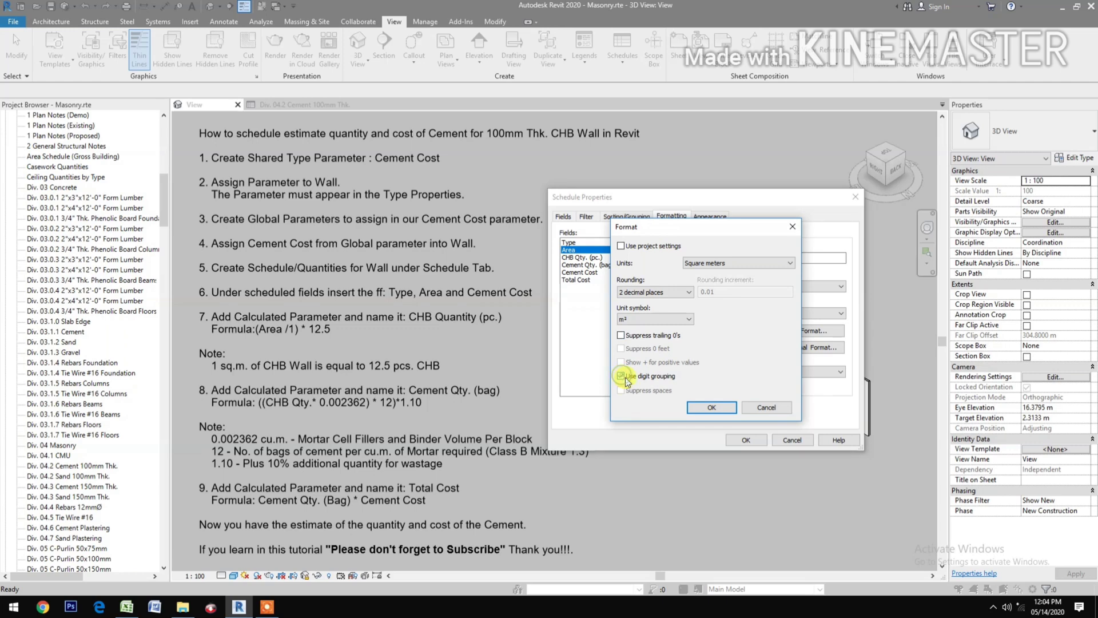
{"action": "left_click", "coordinate": [712, 407]}
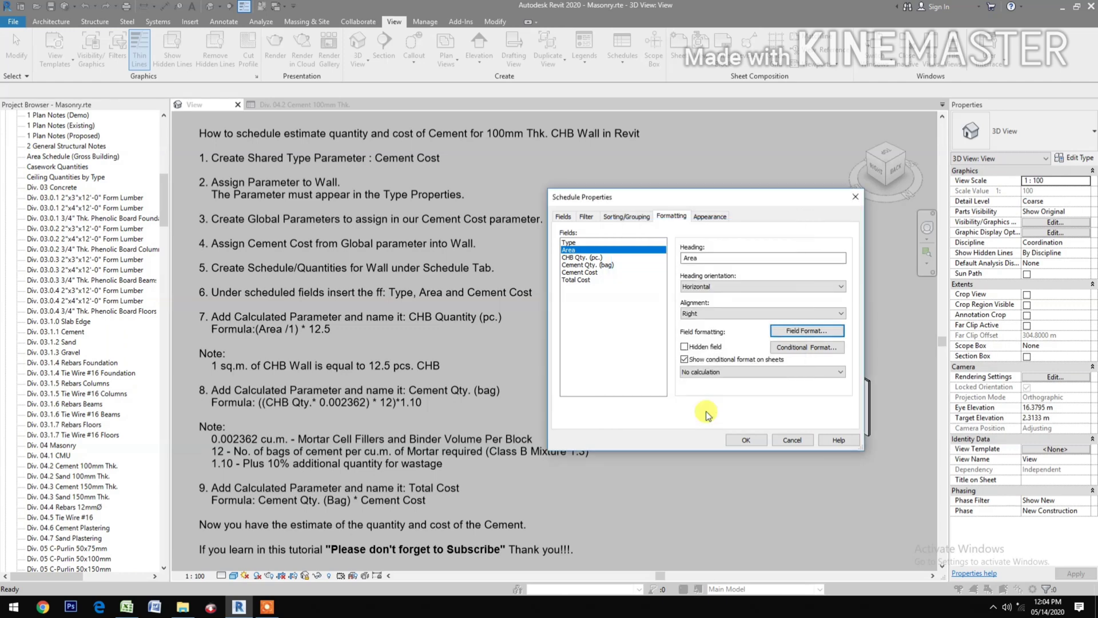
{"action": "left_click", "coordinate": [719, 373]}
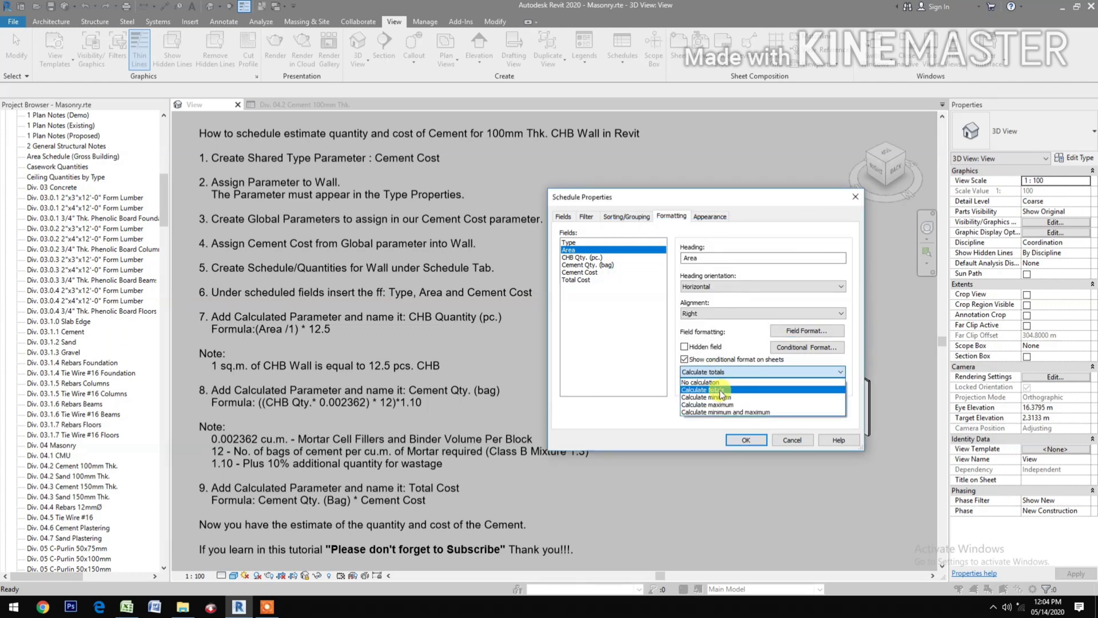
{"action": "left_click", "coordinate": [722, 388]}
Accept the default number format for the CHB Qty. (pc.) field and generate the wall schedule
{"action": "left_click", "coordinate": [593, 258]}
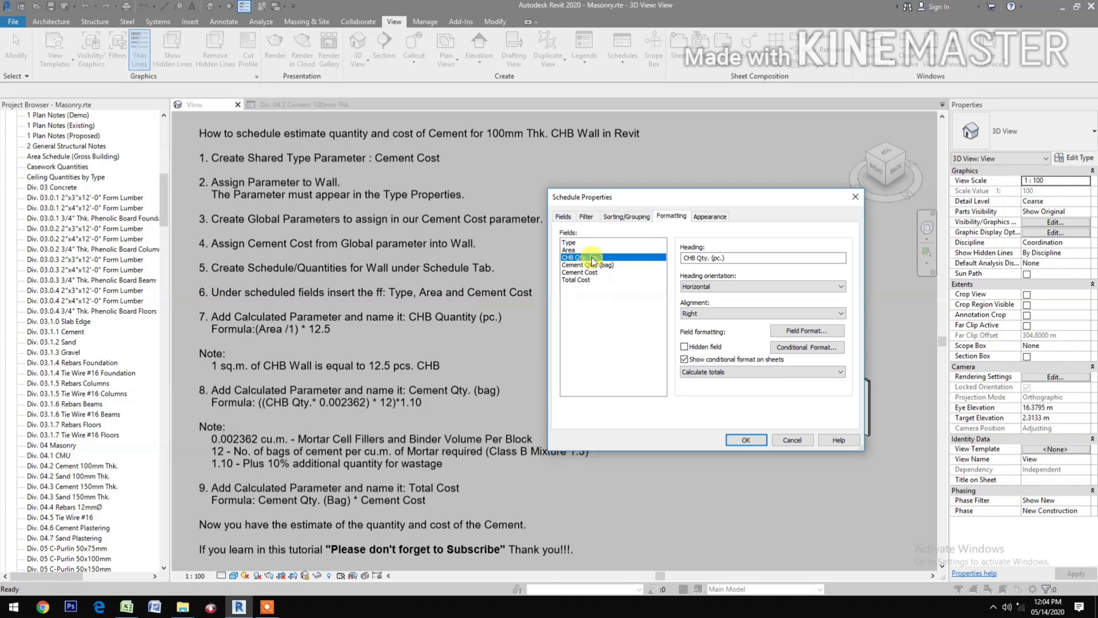
{"action": "left_click", "coordinate": [790, 332]}
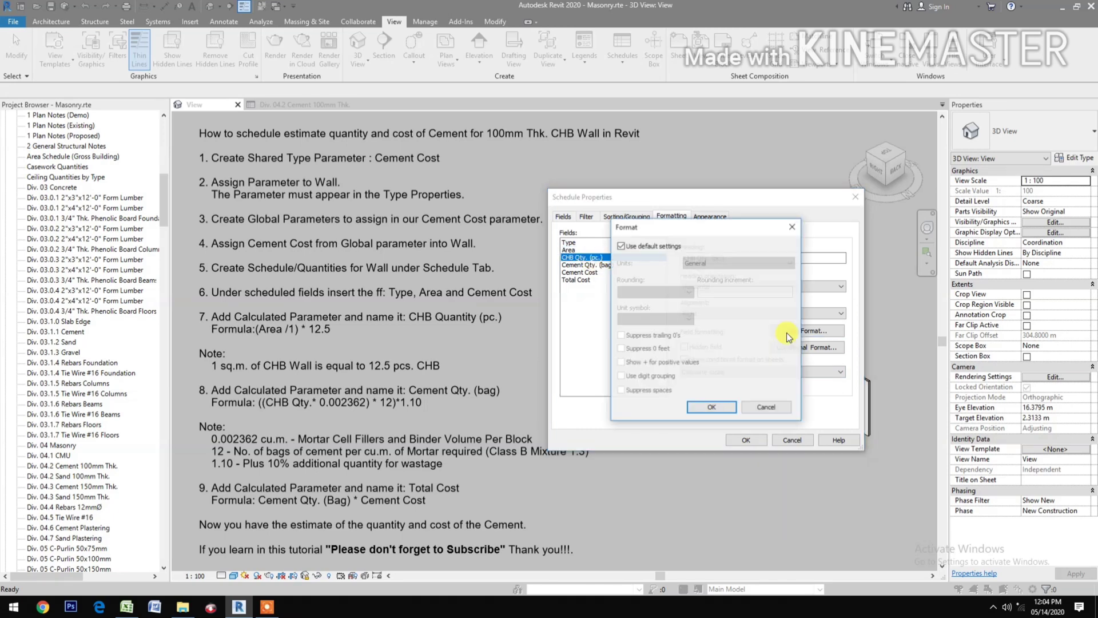
{"action": "left_click", "coordinate": [715, 405]}
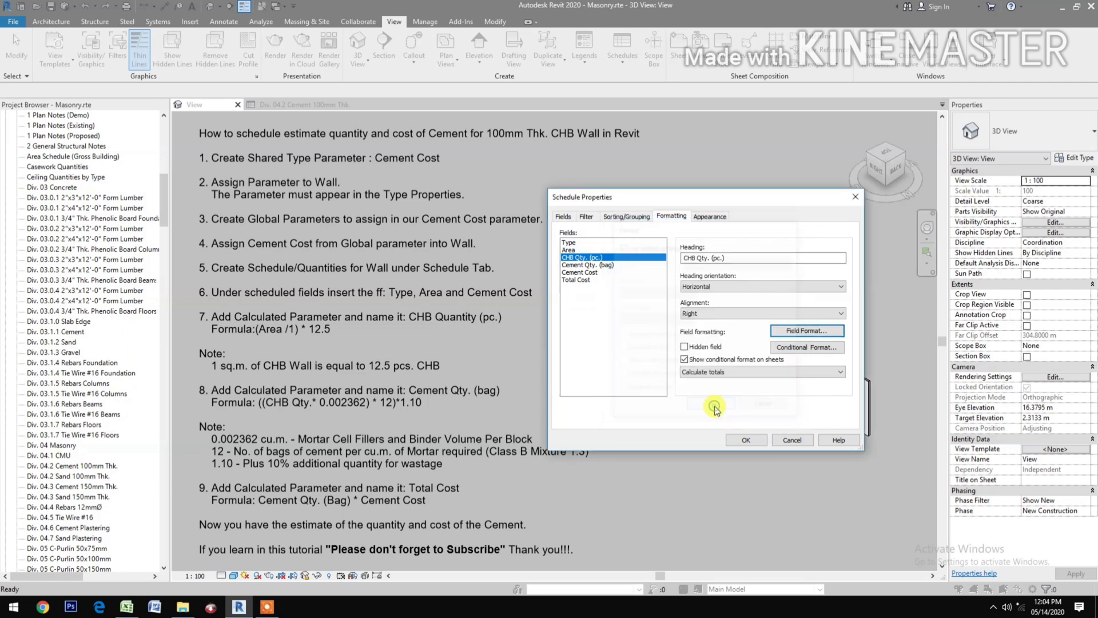
{"action": "left_click", "coordinate": [746, 441]}
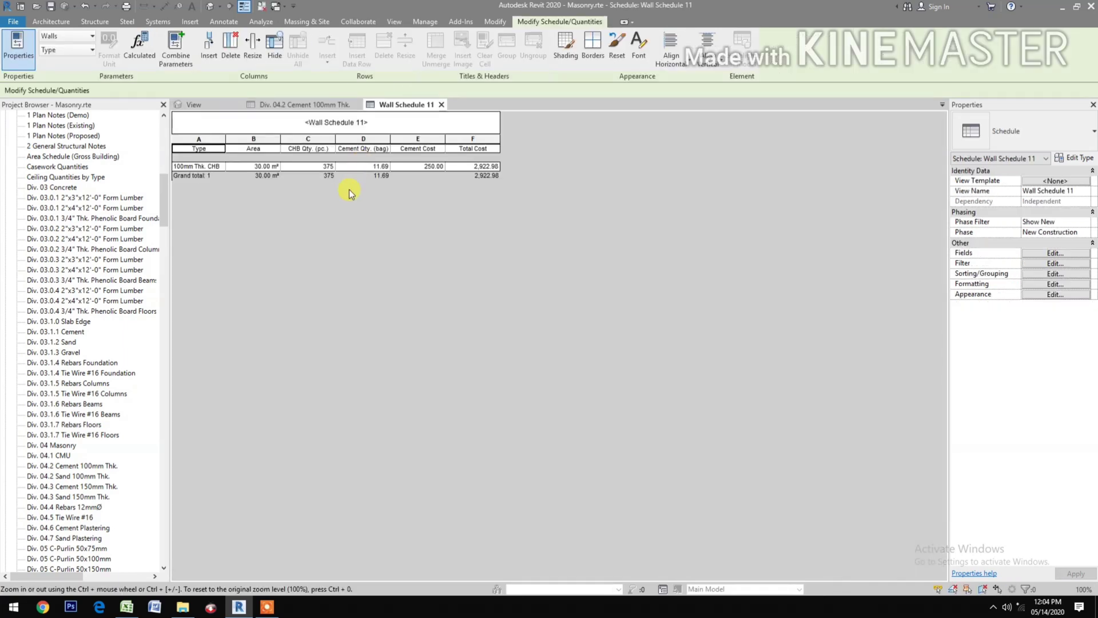
Remove the blank row before data from the schedule and widen the Type, Area, CHB Qty. and Cement Qty. columns
{"action": "left_click", "coordinate": [1055, 254]}
{"action": "left_click", "coordinate": [709, 216]}
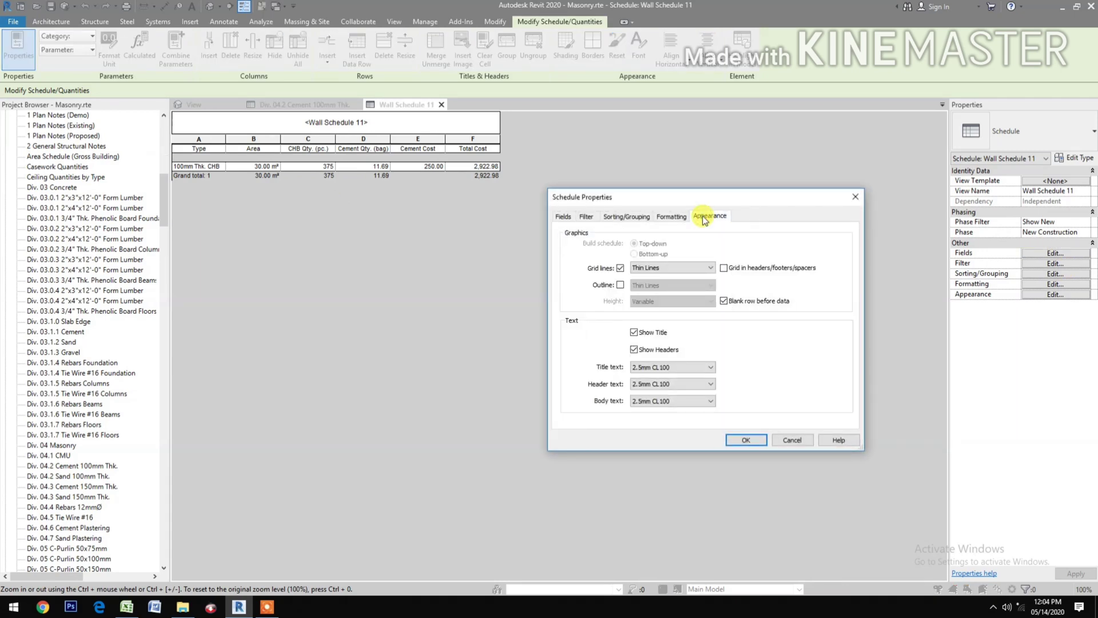
{"action": "left_click", "coordinate": [724, 300]}
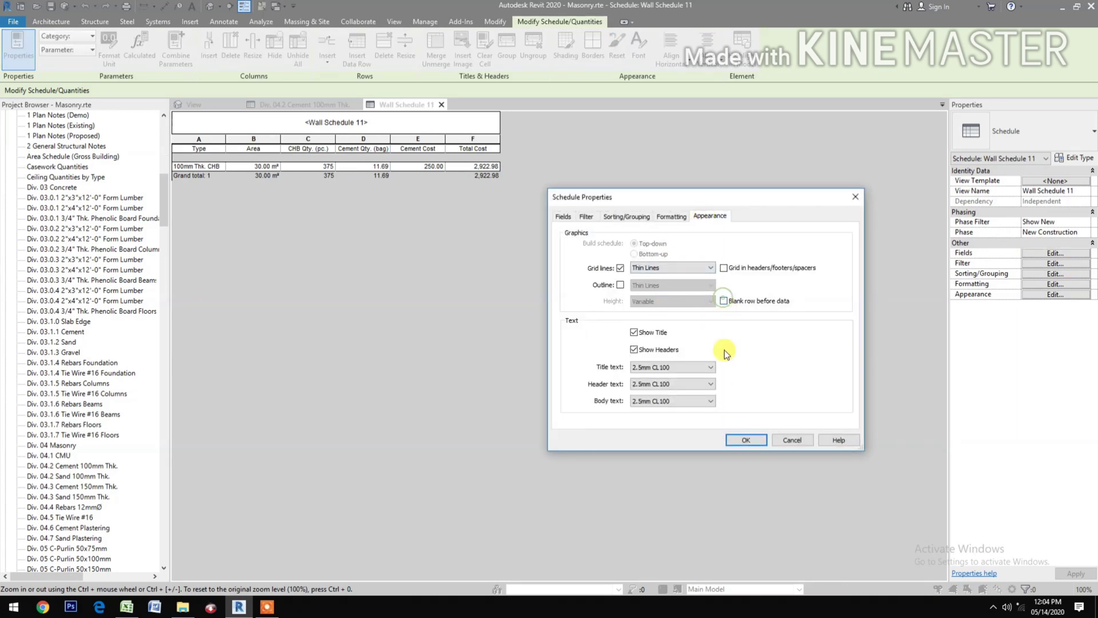
{"action": "left_click", "coordinate": [747, 442]}
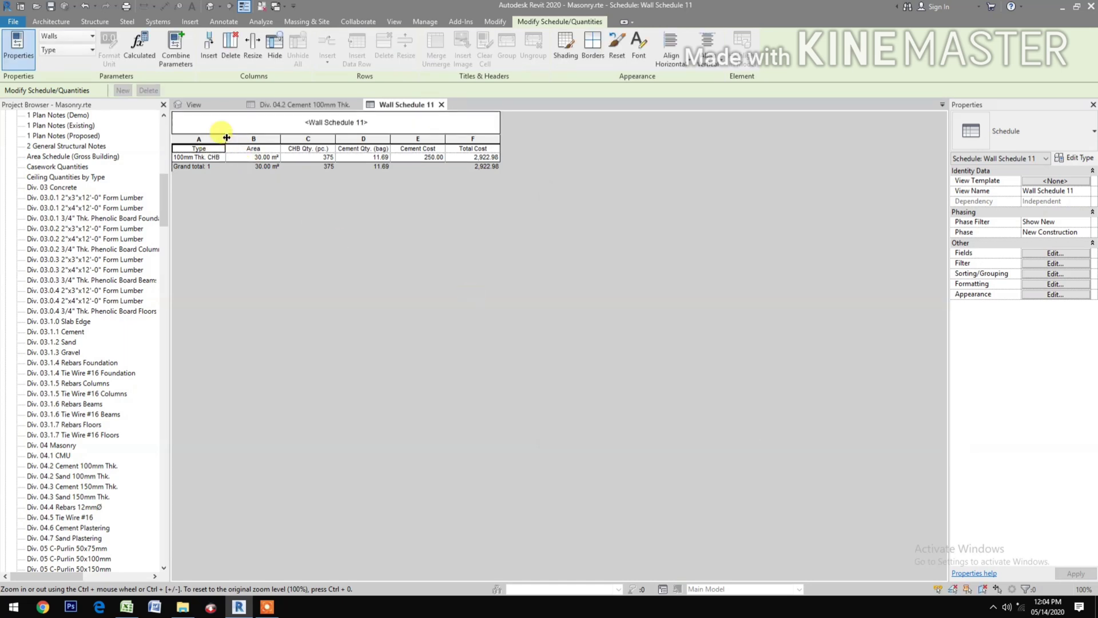
{"action": "left_click_drag", "start_coordinate": [226, 135], "coordinate": [406, 139]}
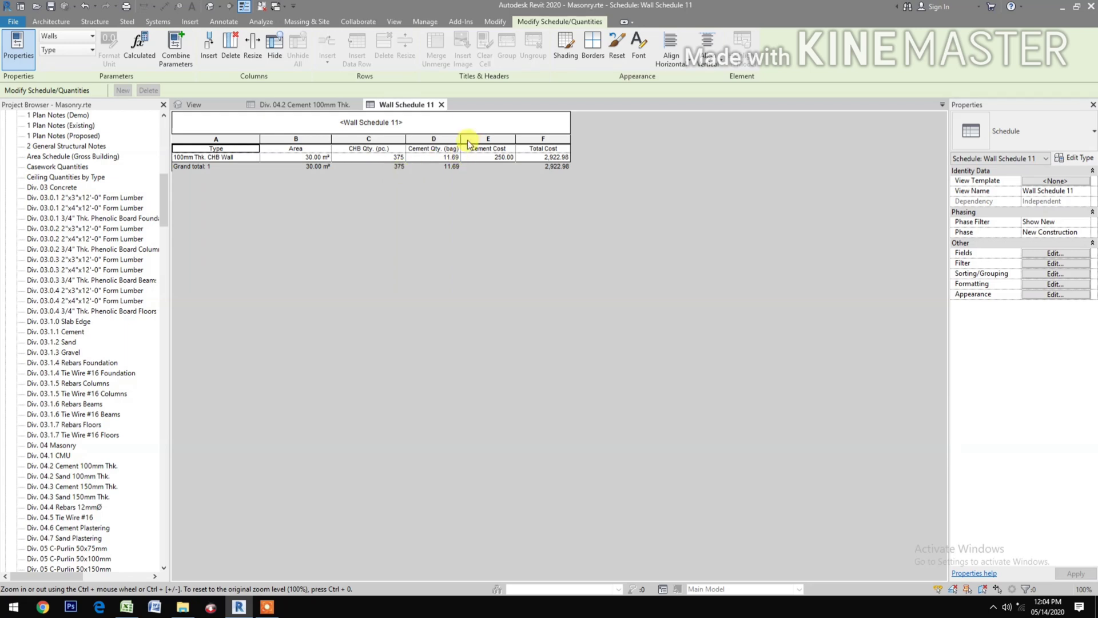
{"action": "left_click_drag", "start_coordinate": [461, 140], "coordinate": [482, 141]}
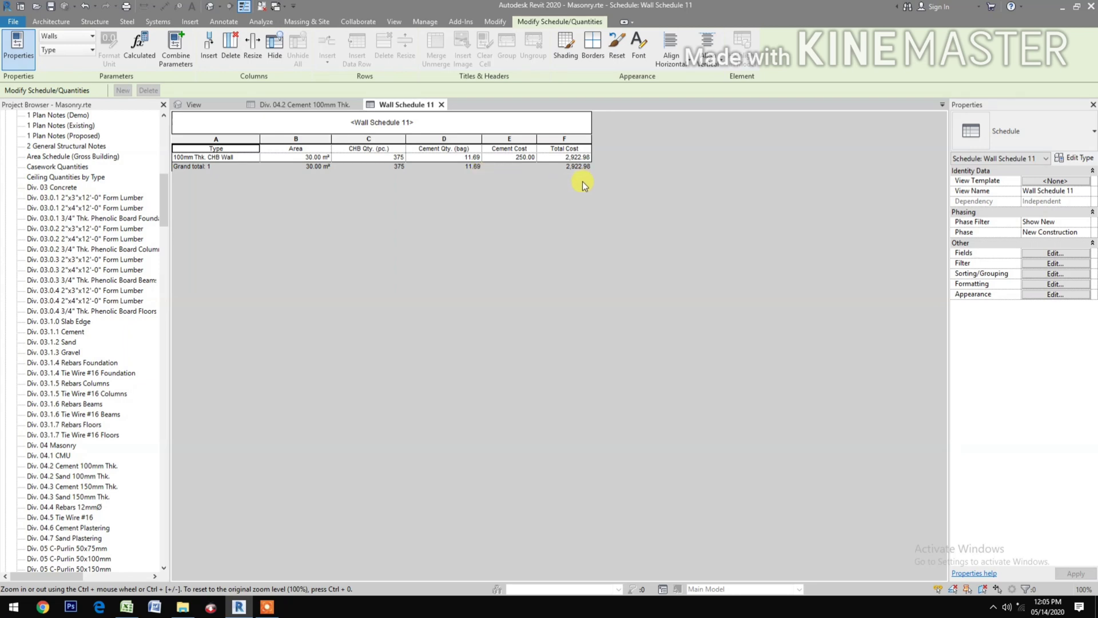
Set the Cement Cost global parameter to 280 and apply it to the project
{"action": "left_click", "coordinate": [423, 23]}
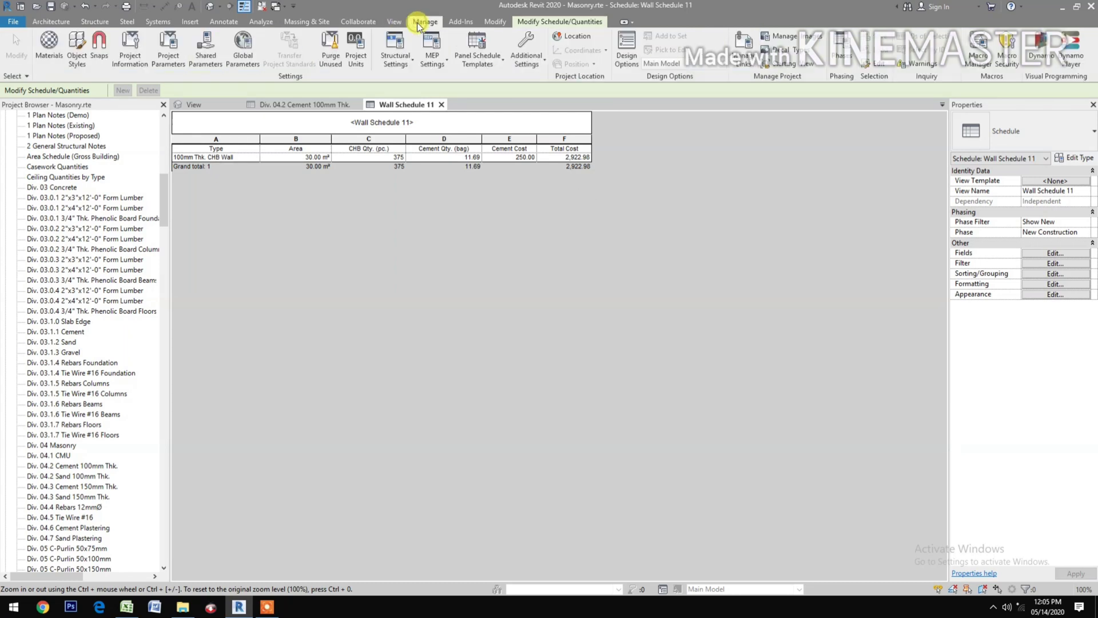
{"action": "left_click", "coordinate": [234, 57]}
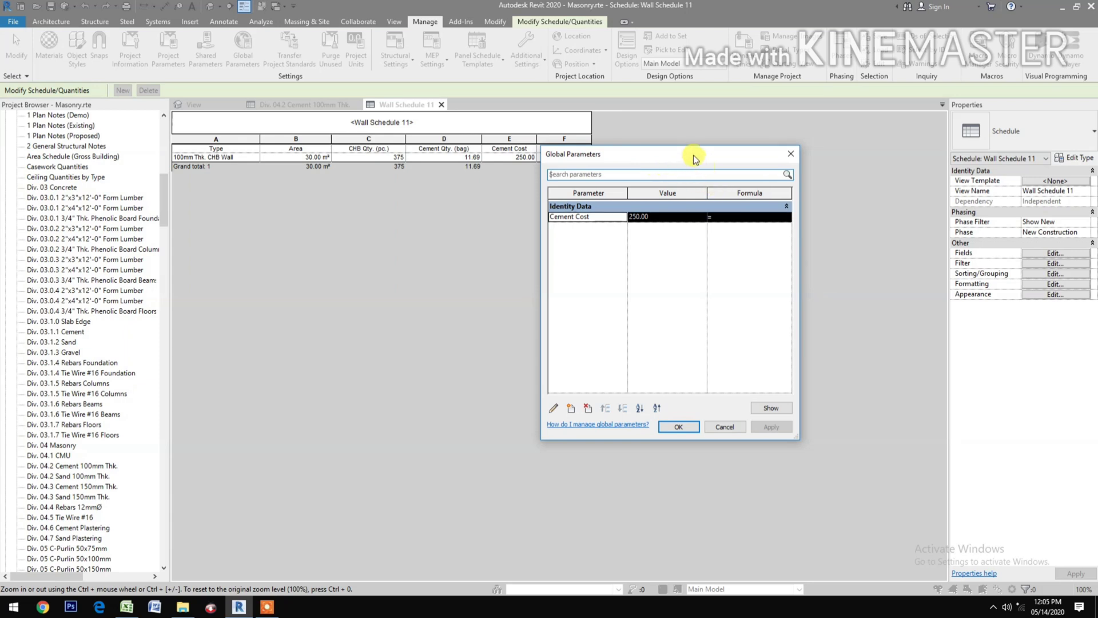
{"action": "left_click_drag", "start_coordinate": [694, 159], "coordinate": [756, 168]}
{"action": "left_click", "coordinate": [724, 217]}
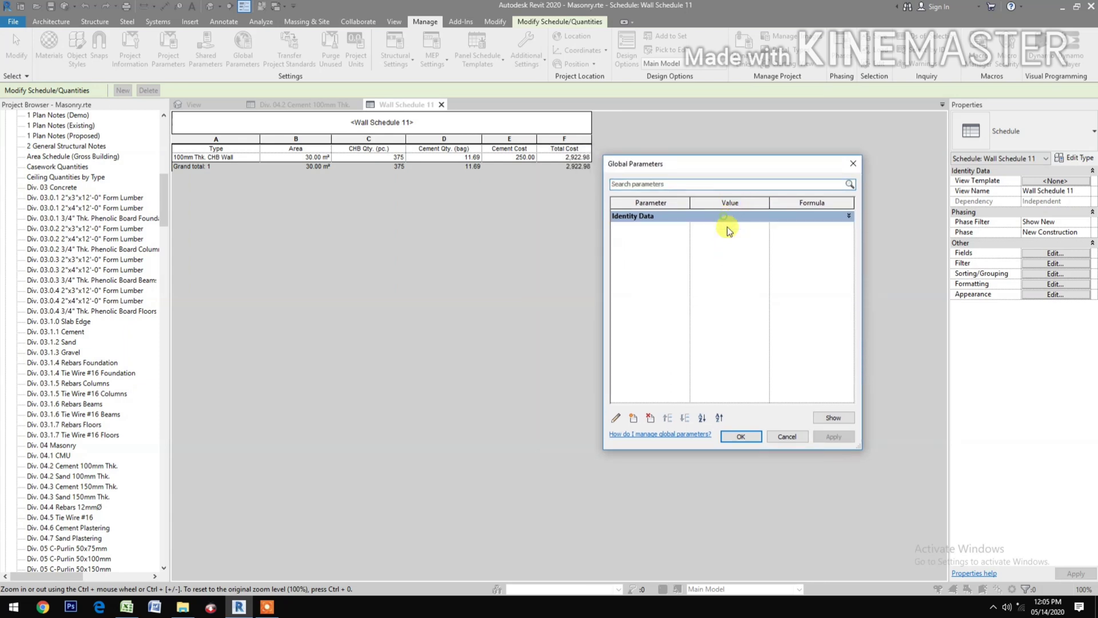
{"action": "left_click", "coordinate": [730, 216]}
{"action": "left_click", "coordinate": [731, 226]}
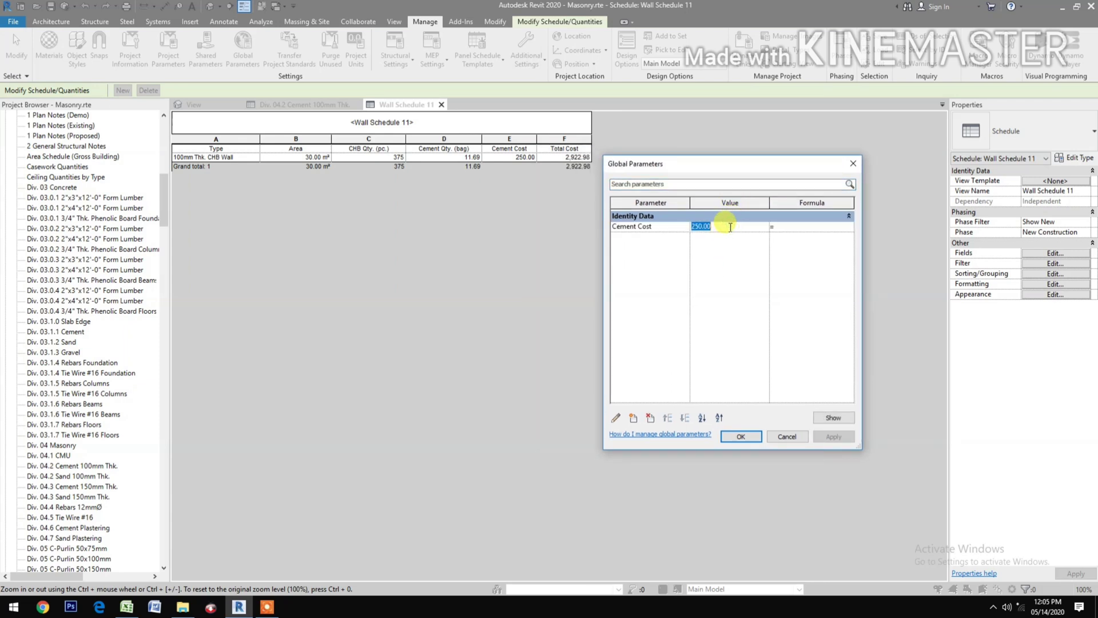
{"action": "type", "text": "280"}
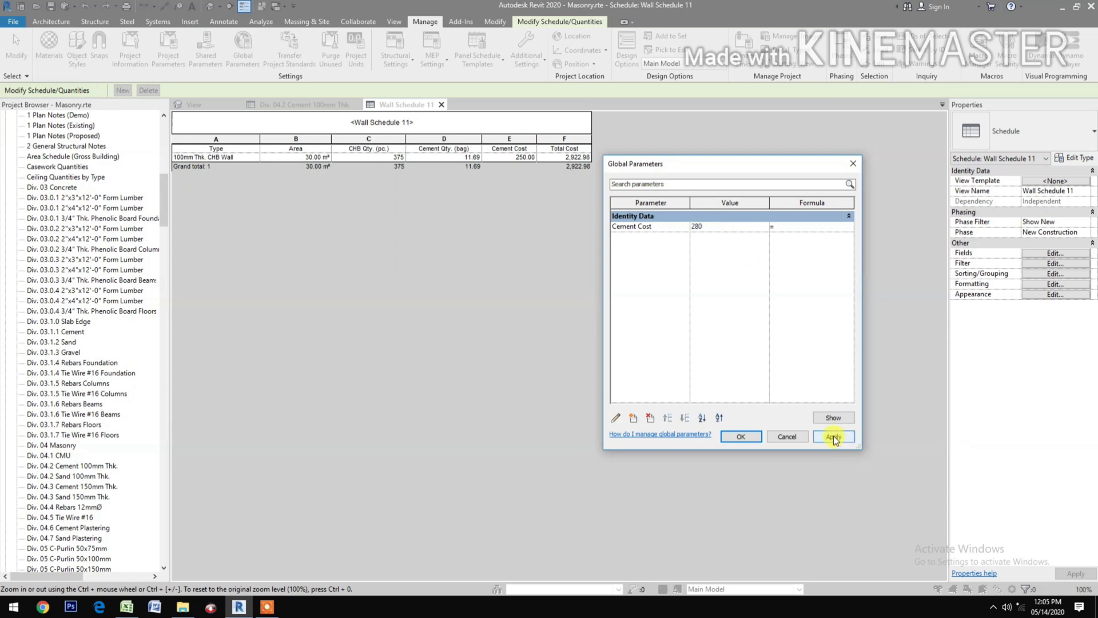
{"action": "left_click", "coordinate": [834, 437]}
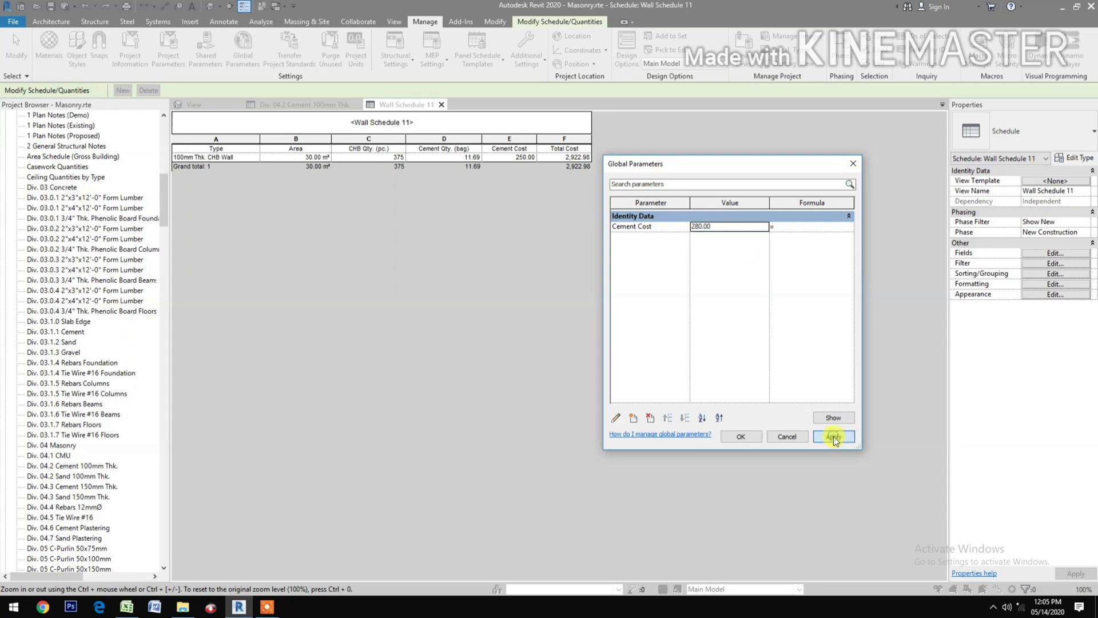
{"action": "left_click", "coordinate": [741, 438]}
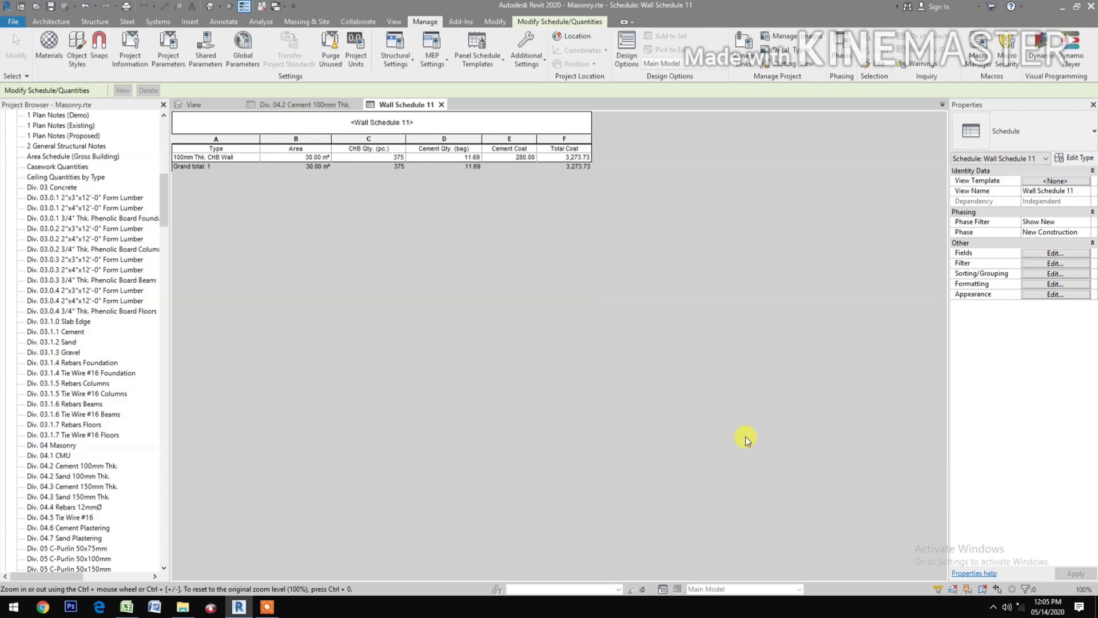